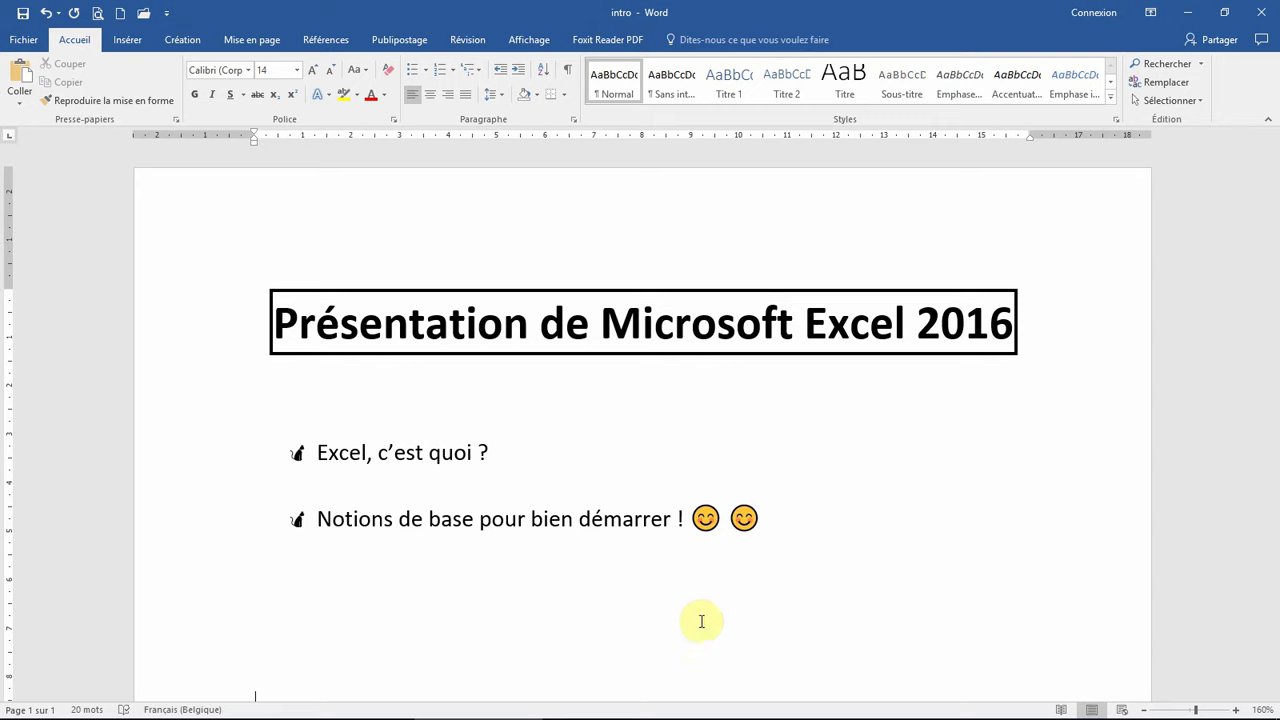
Switch from the Word introduction document to the blank Excel workbook Classeur1.
left_click(345, 703)
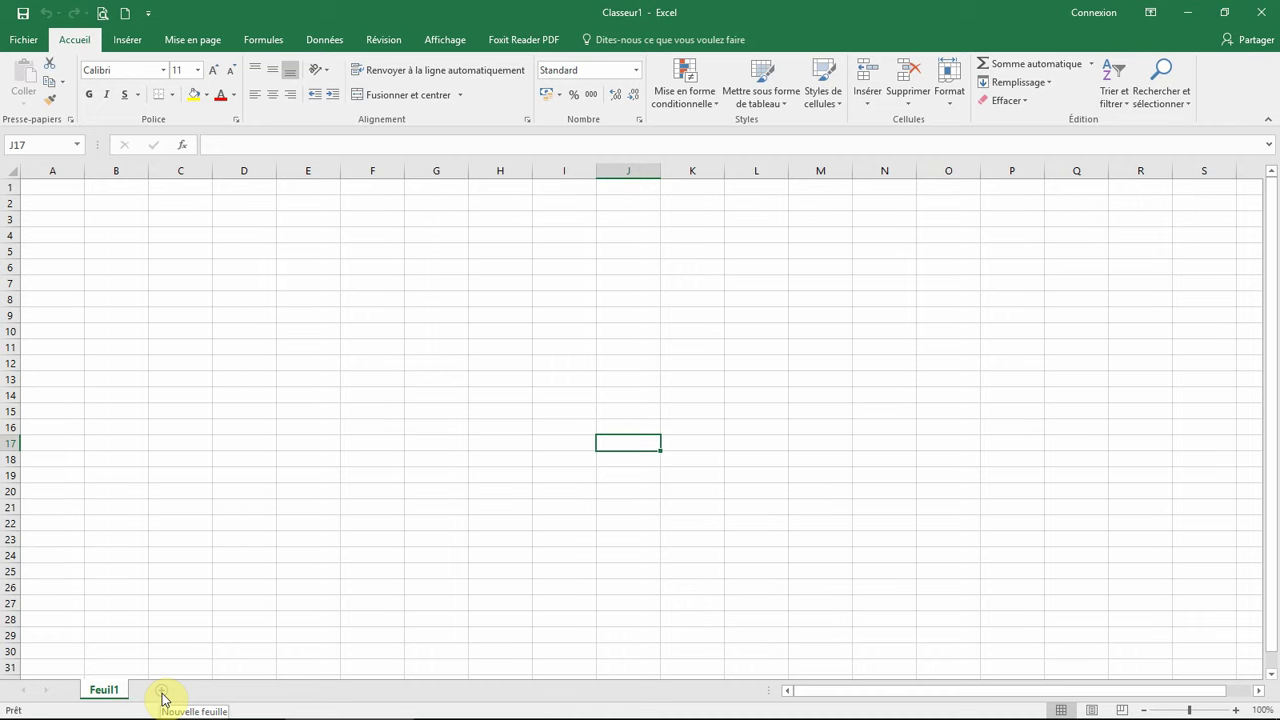
Insert six new worksheets, Feuil2 through Feuil7, after Feuil1.
left_click(162, 692)
left_click(210, 692)
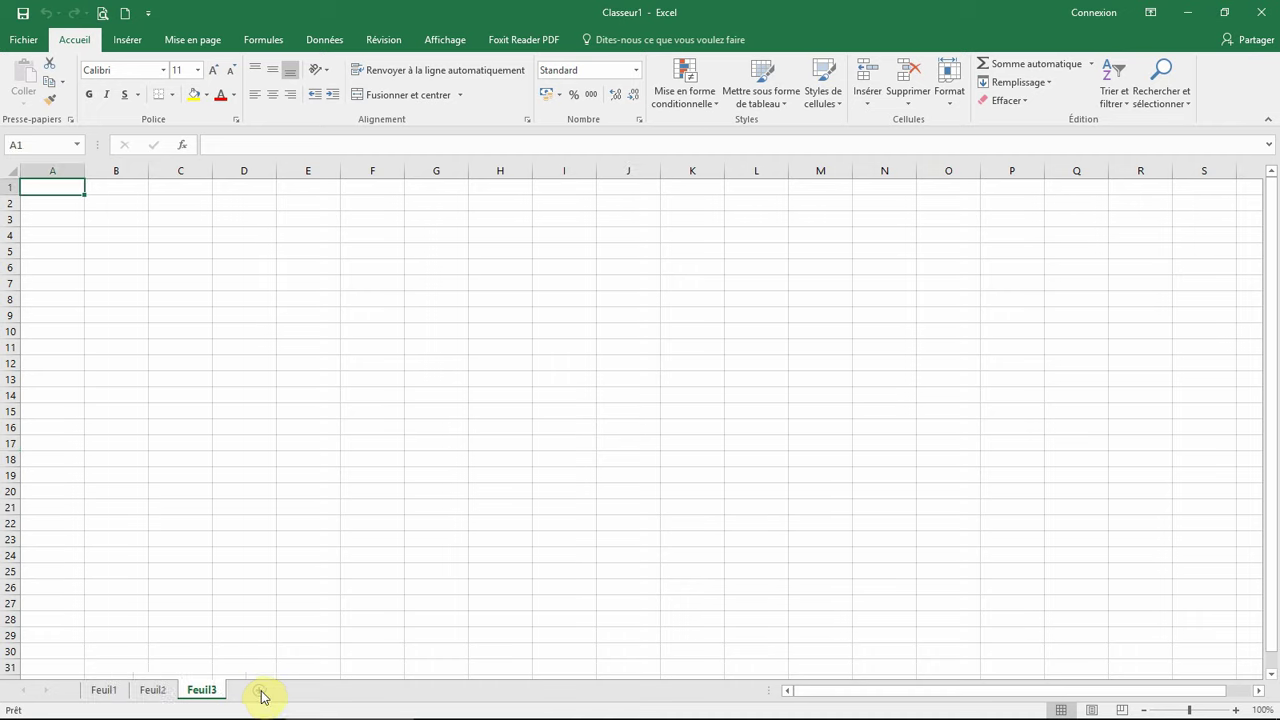
left_click(260, 692)
left_click(309, 690)
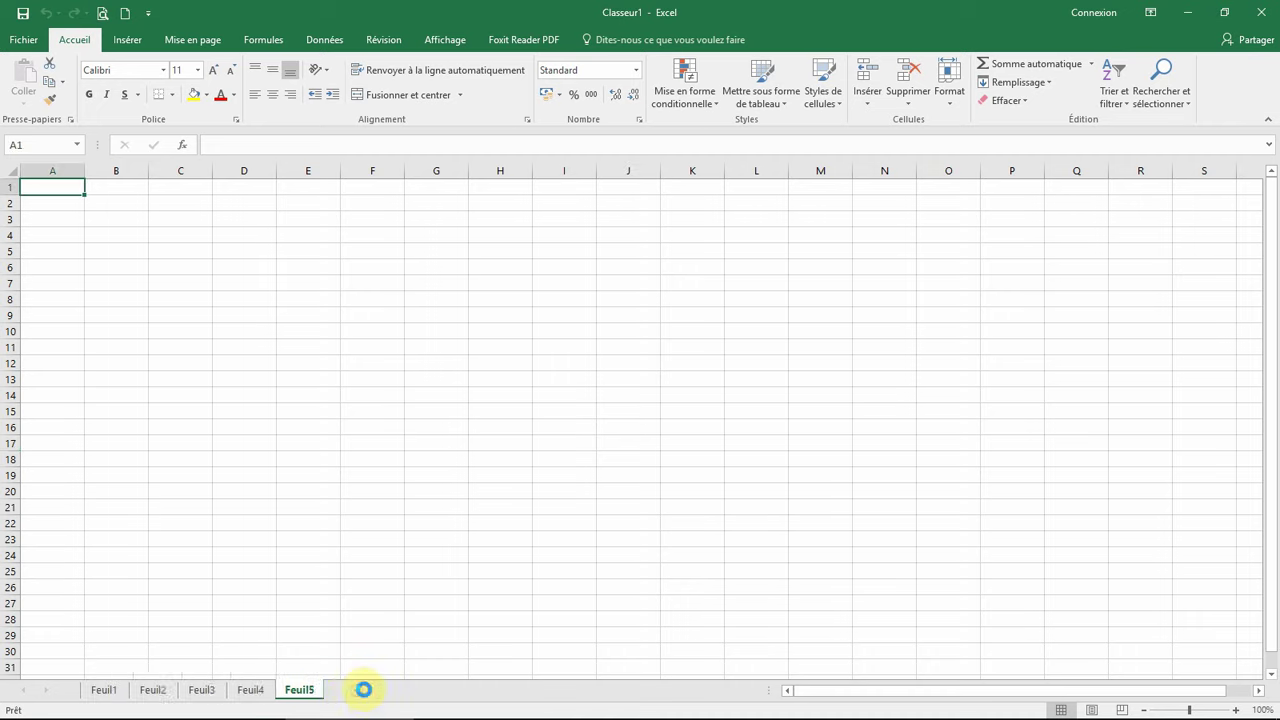
left_click(363, 689)
left_click(412, 690)
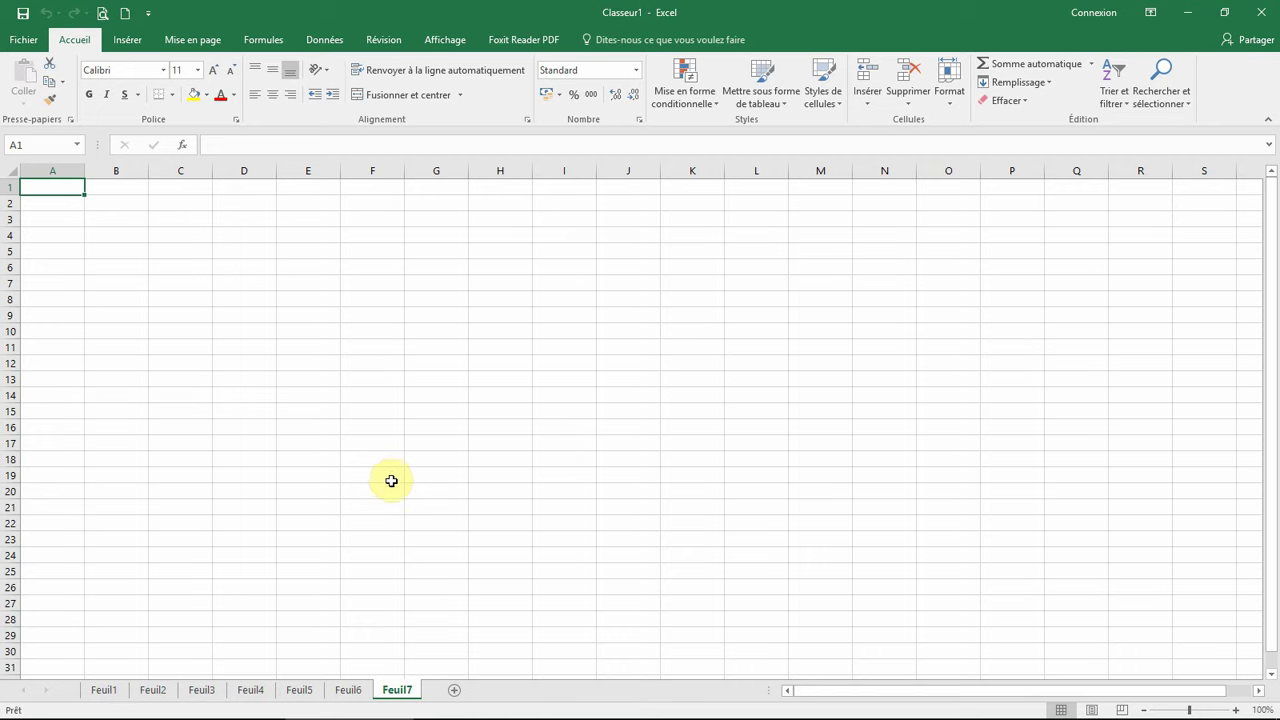
Rename the Feuil3 sheet to 'Mars'.
left_click(108, 693)
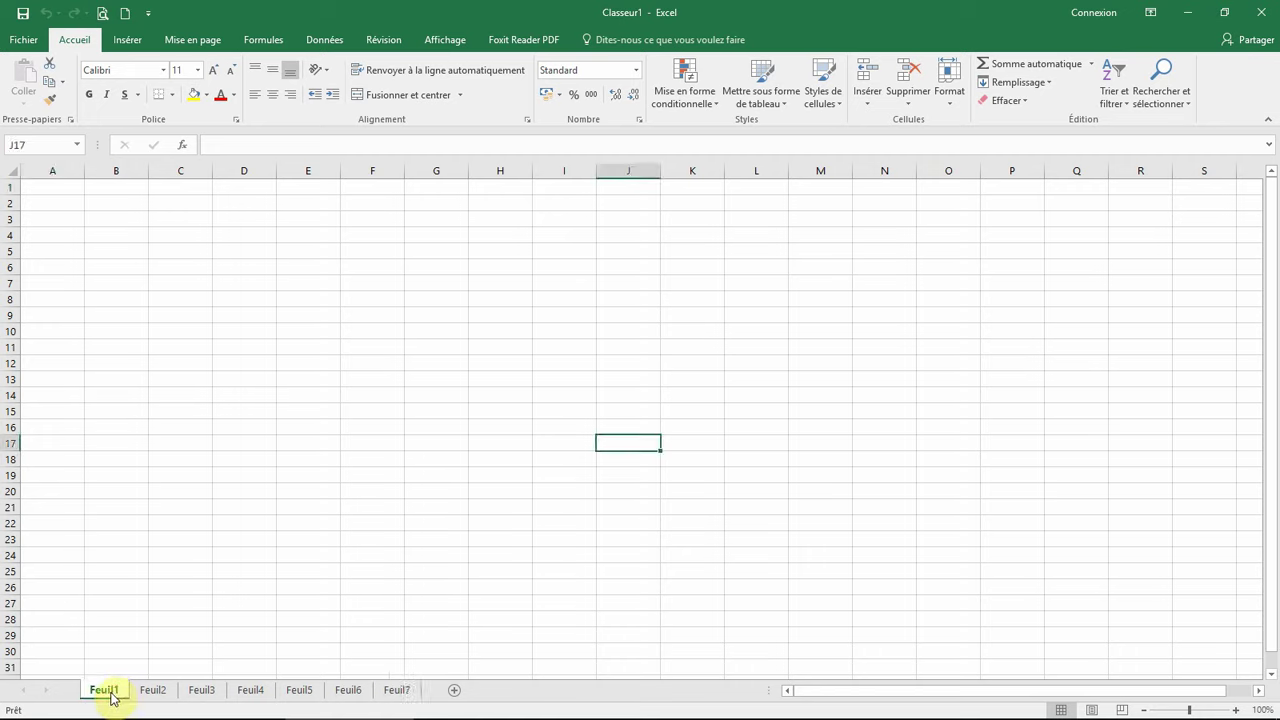
left_click(131, 695, "ctrl")
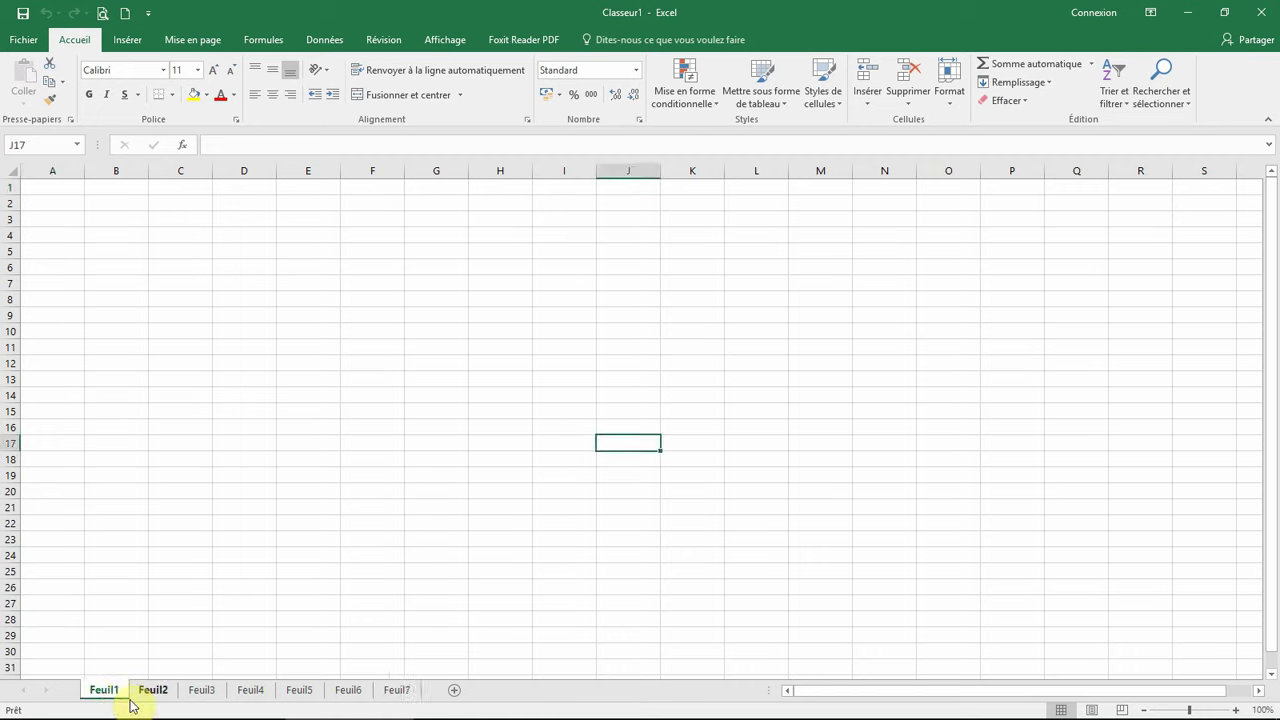
left_click(201, 692)
right_click(202, 694)
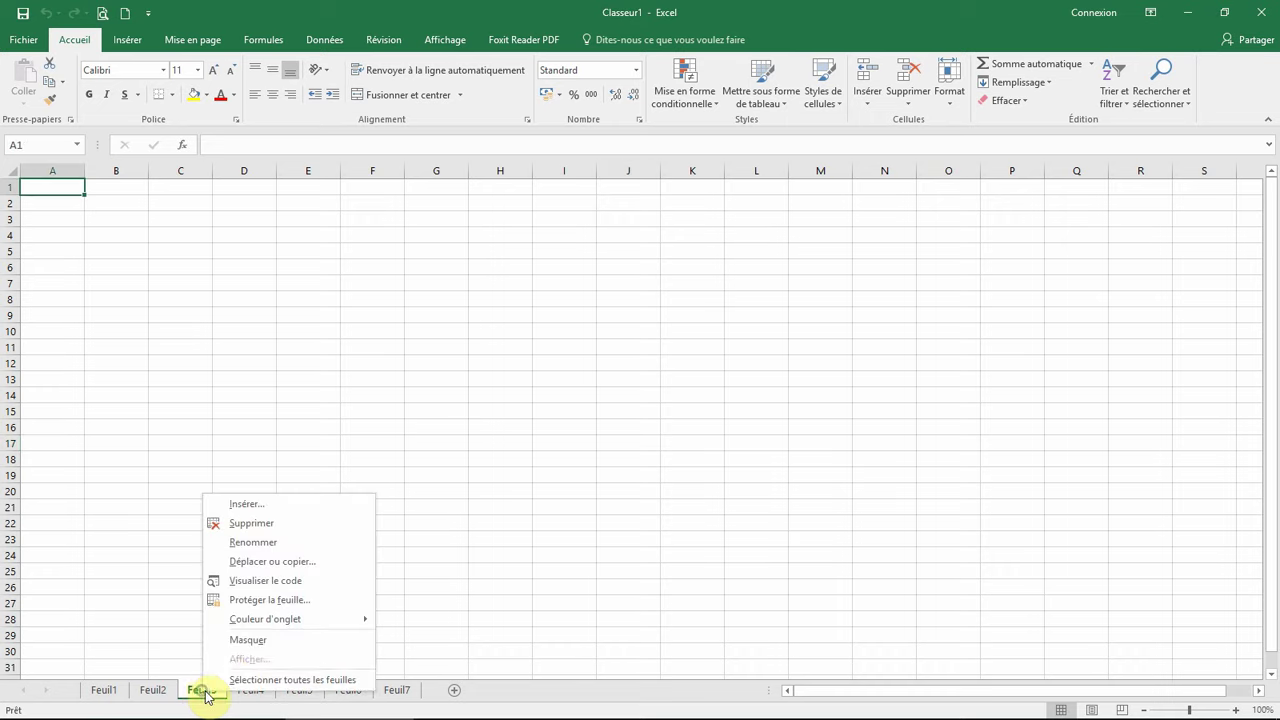
left_click(268, 543)
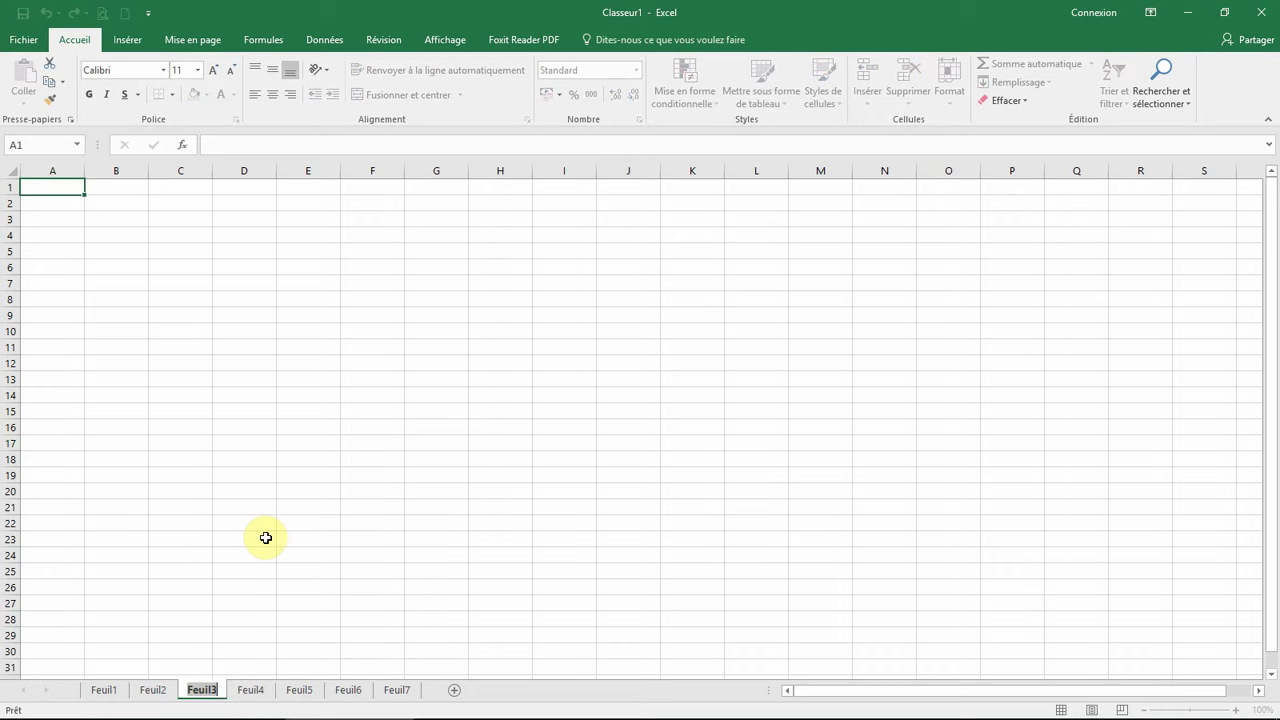
type("Mars")
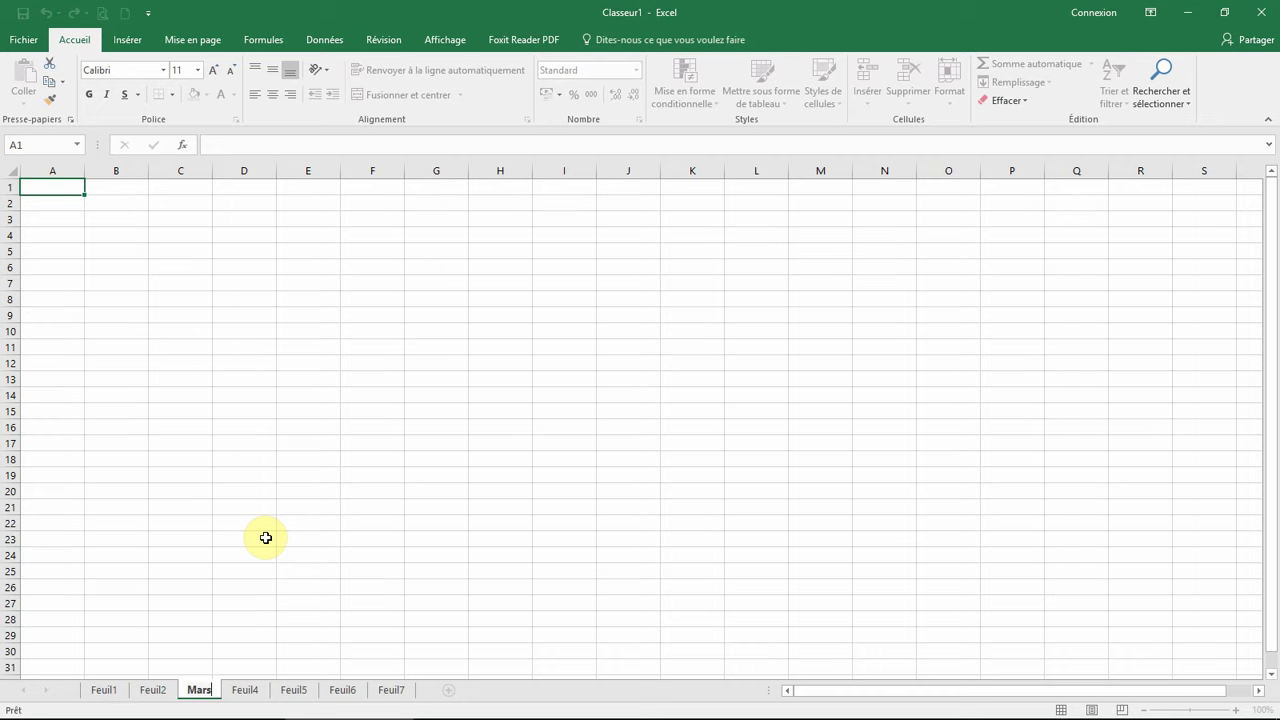
key("Return")
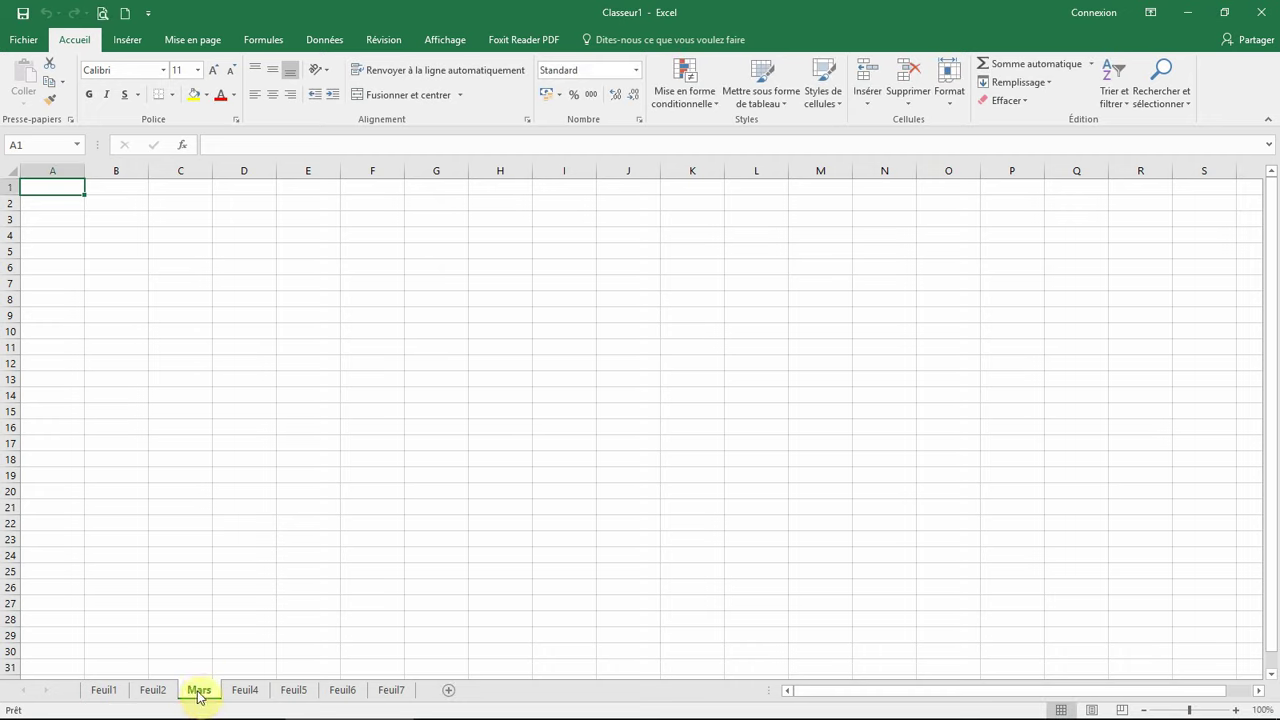
Move the Mars sheet tab to the leftmost position, before Feuil1.
left_click_drag(200, 689, 226, 677)
mouse_move(226, 677)
left_mouse_down()
mouse_move(250, 698)
mouse_move(86, 692)
left_mouse_up()
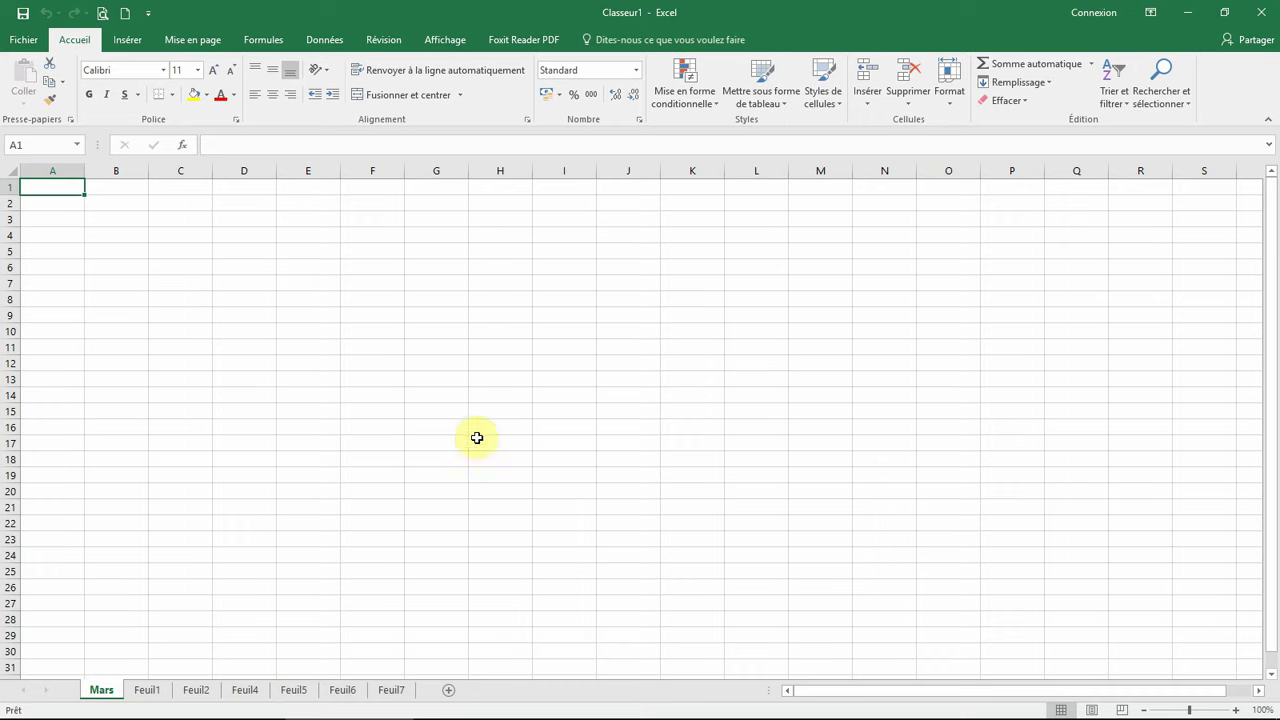
right_click(108, 690)
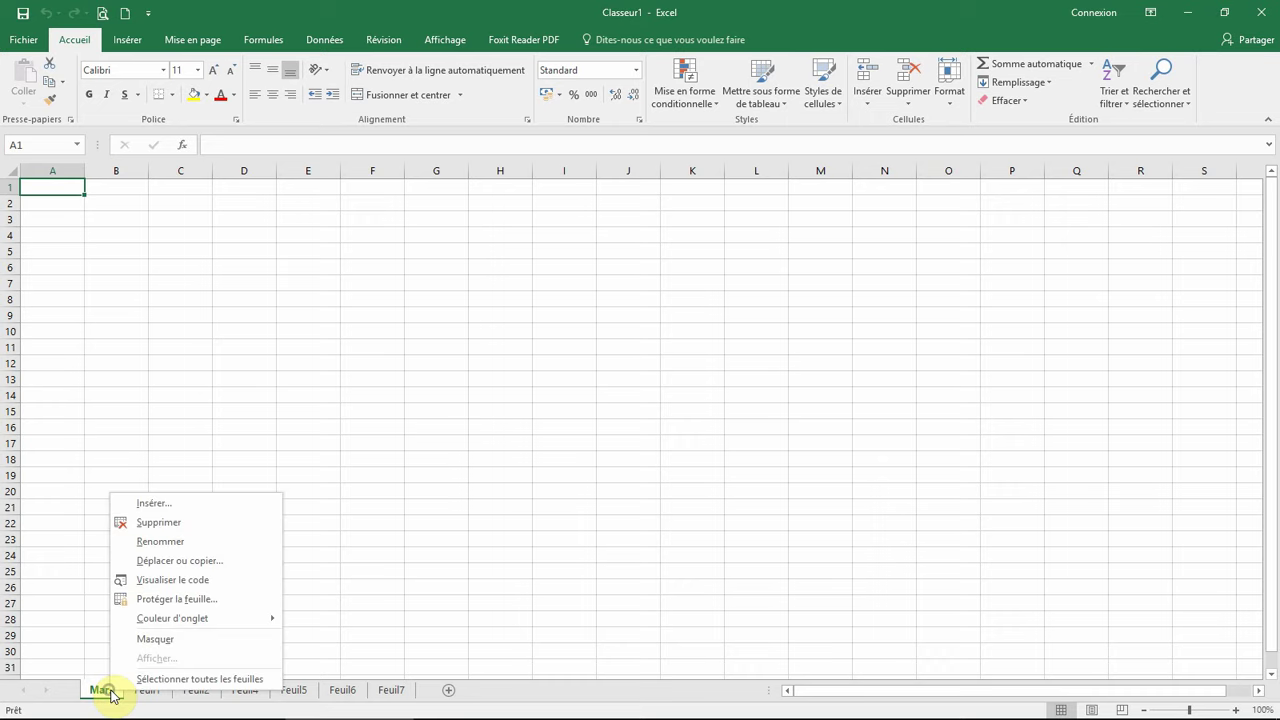
left_click(491, 471)
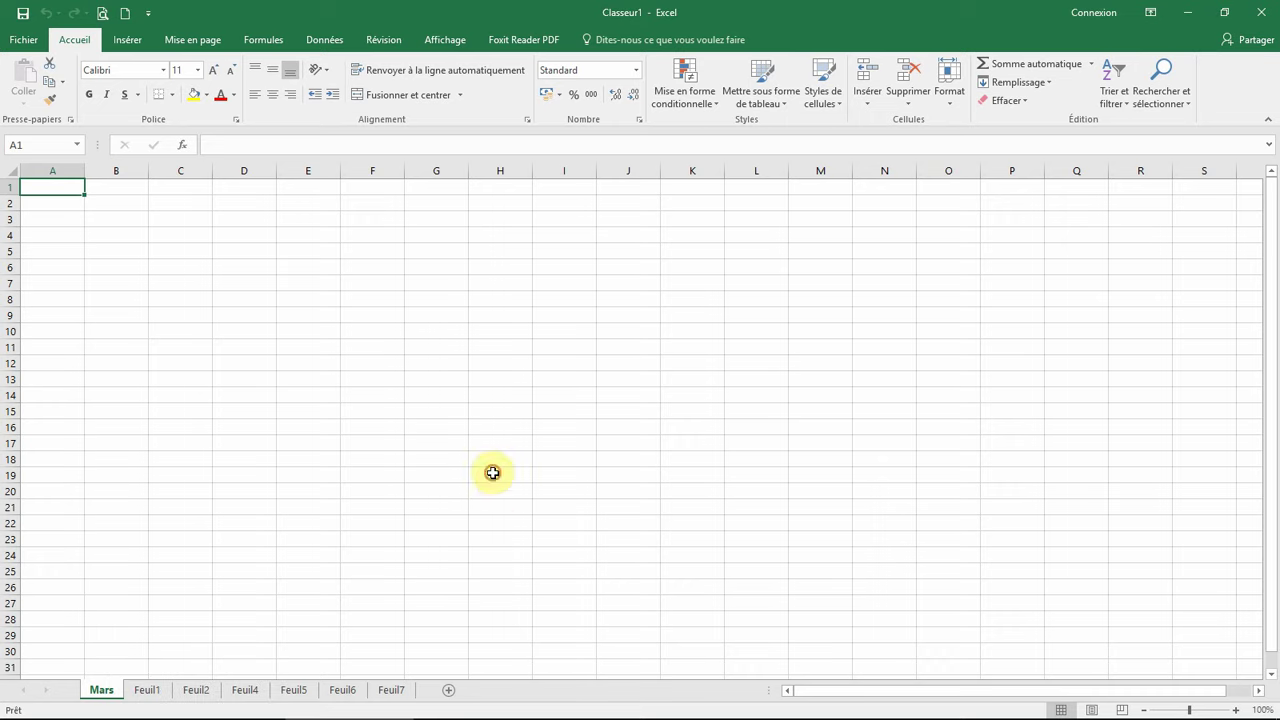
left_click(338, 265)
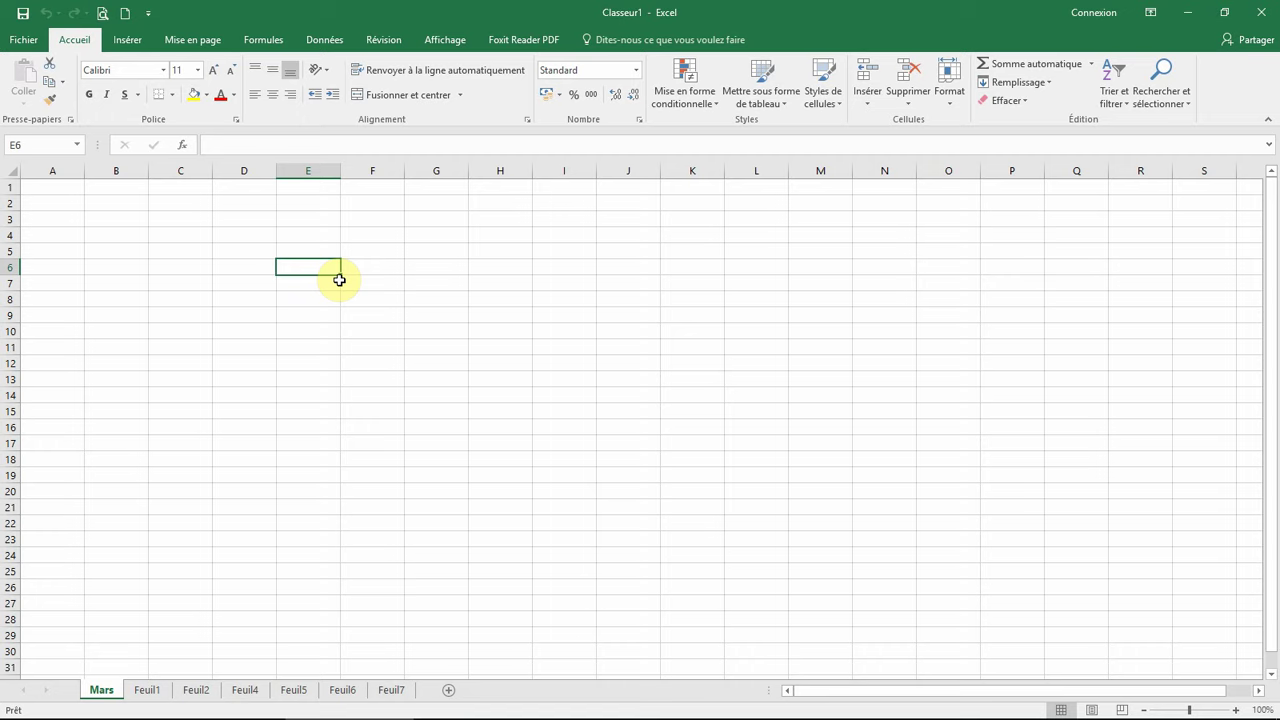
Enter Lundi in D5 and auto-fill weekday names down to D22, ending on Jeudi.
left_click(243, 254)
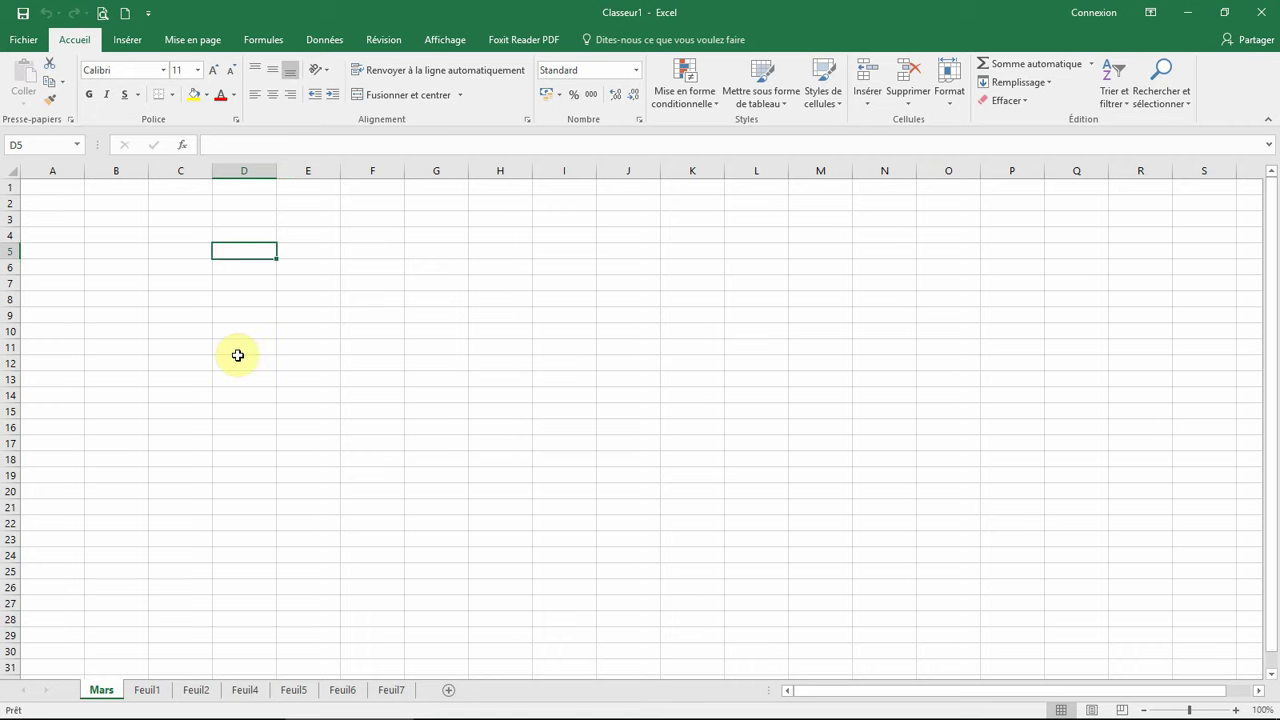
type("Lundi")
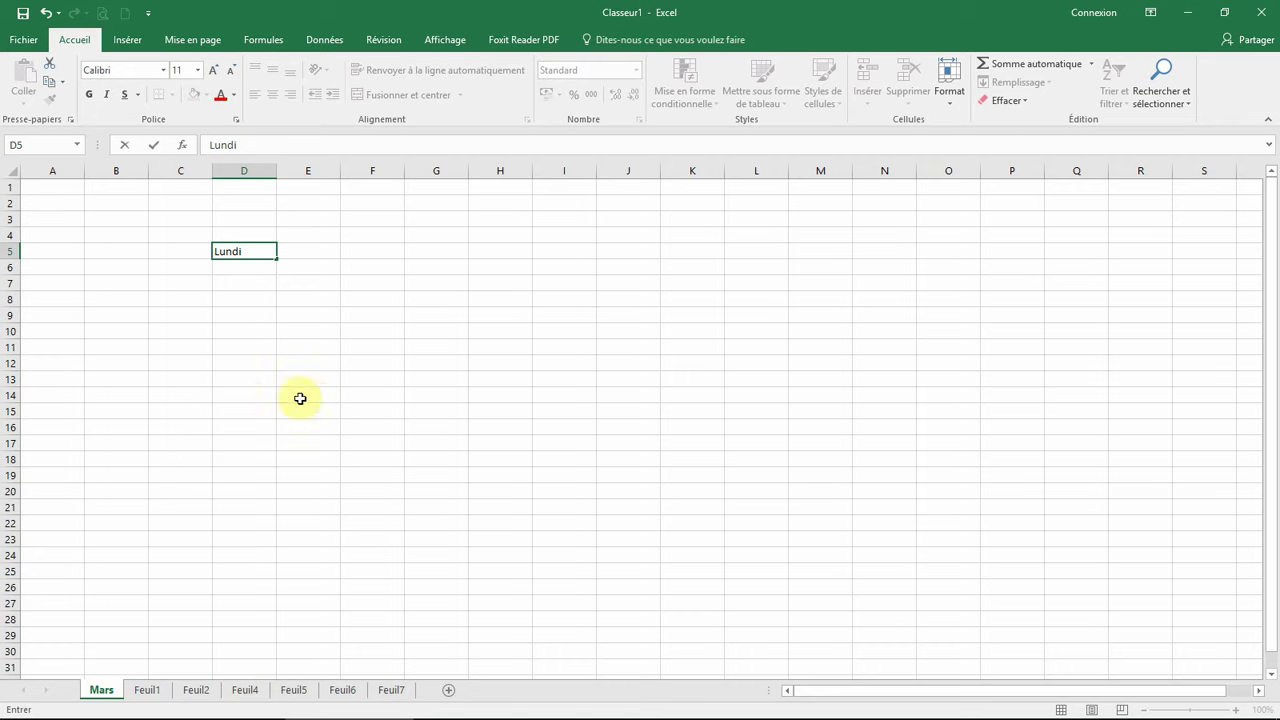
left_click(281, 330)
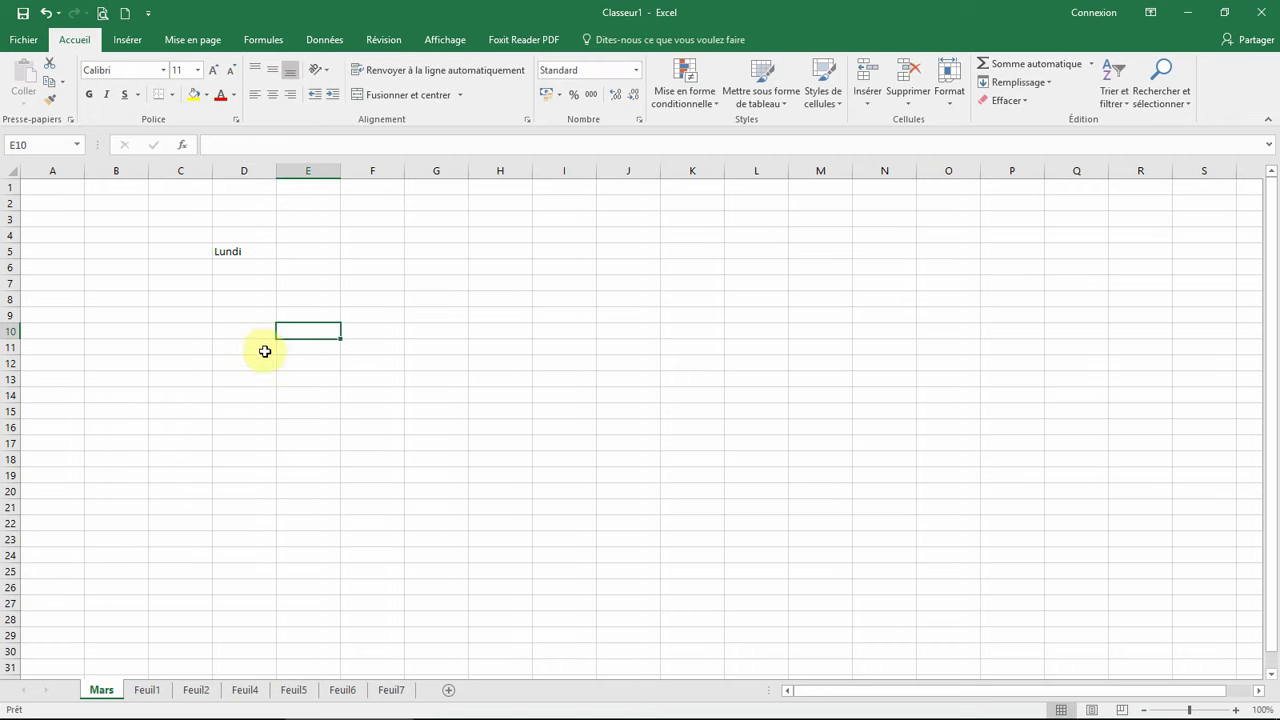
left_click(252, 251)
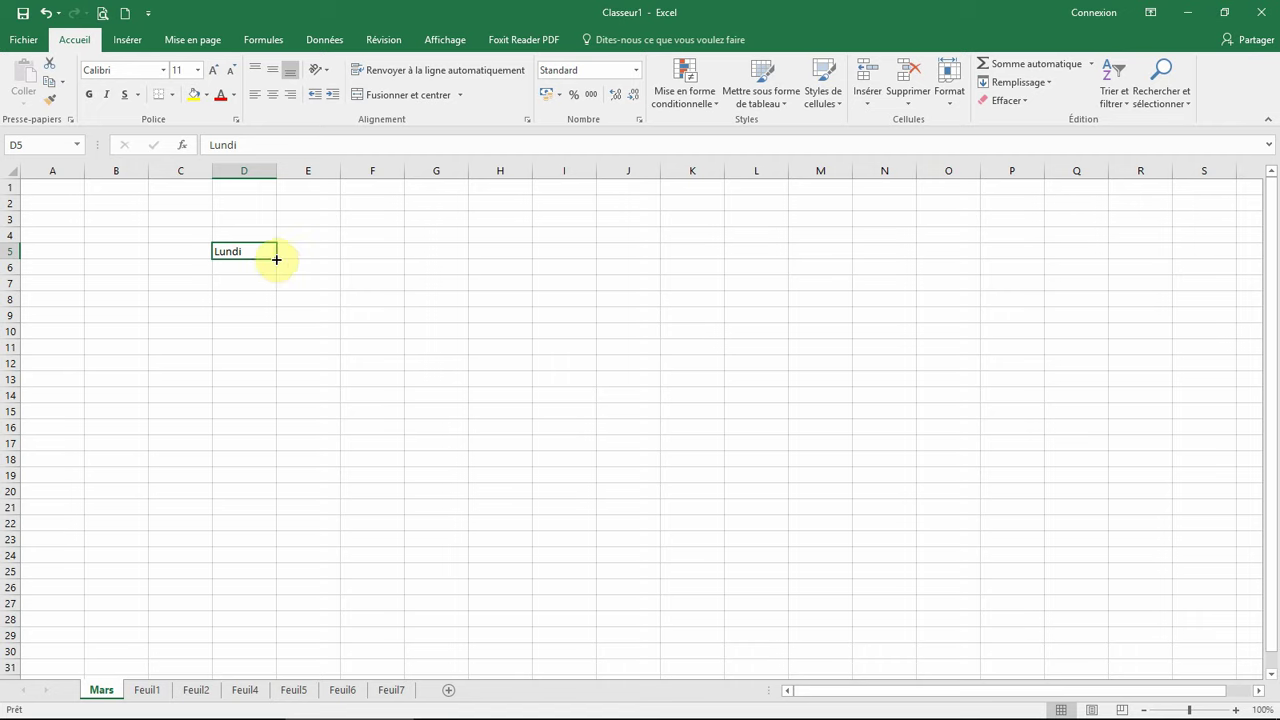
left_click_drag(276, 258, 275, 532)
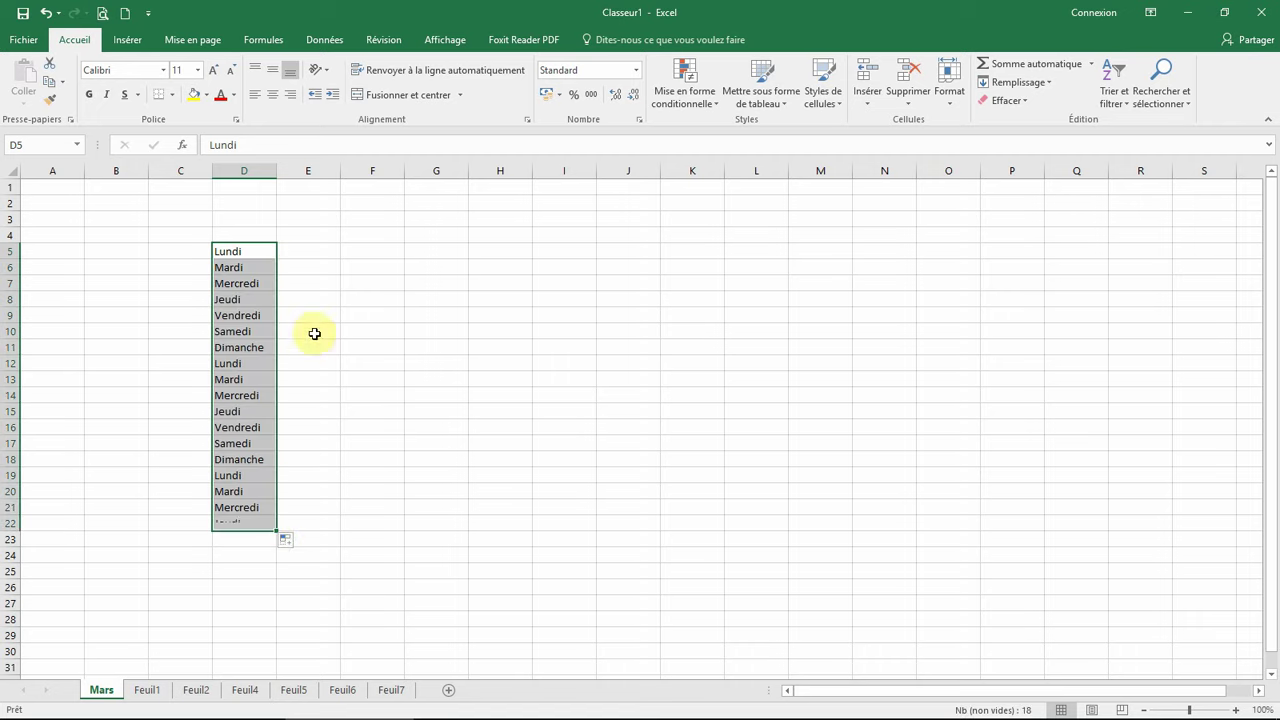
left_click(443, 249)
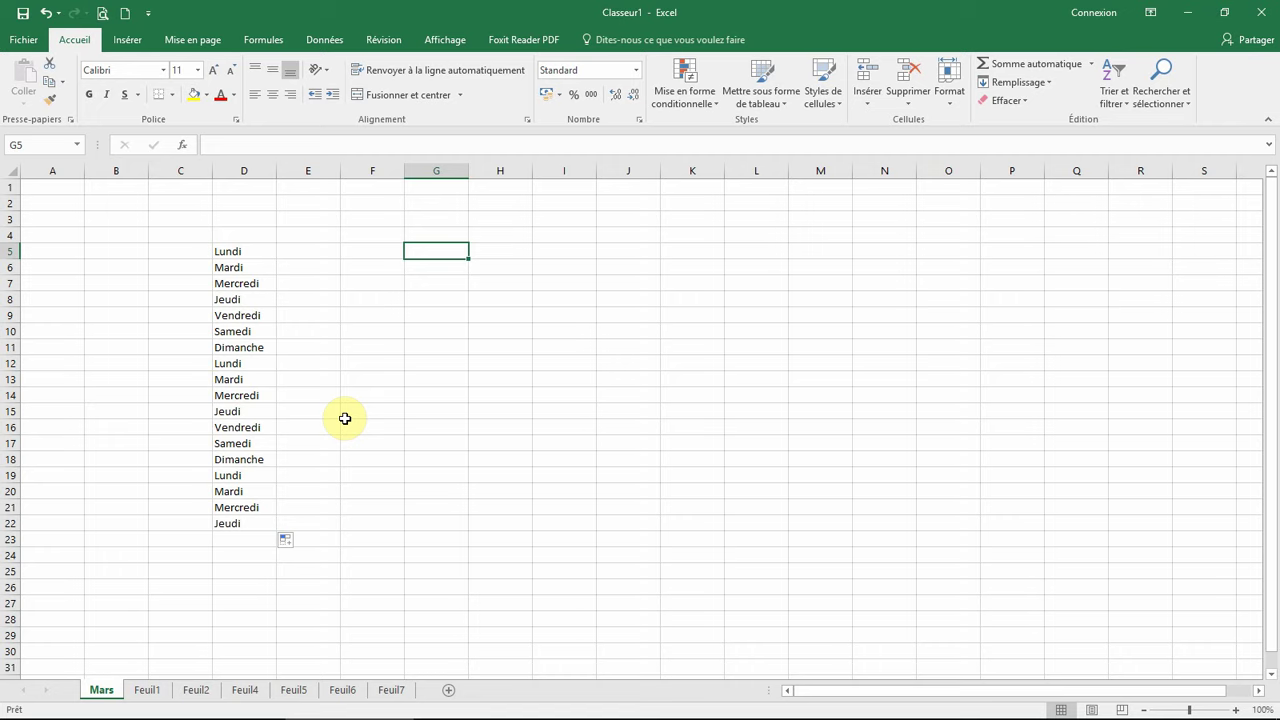
Enter Juillet in F5 and auto-fill month names down to F26, ending at Avril.
left_click(349, 250)
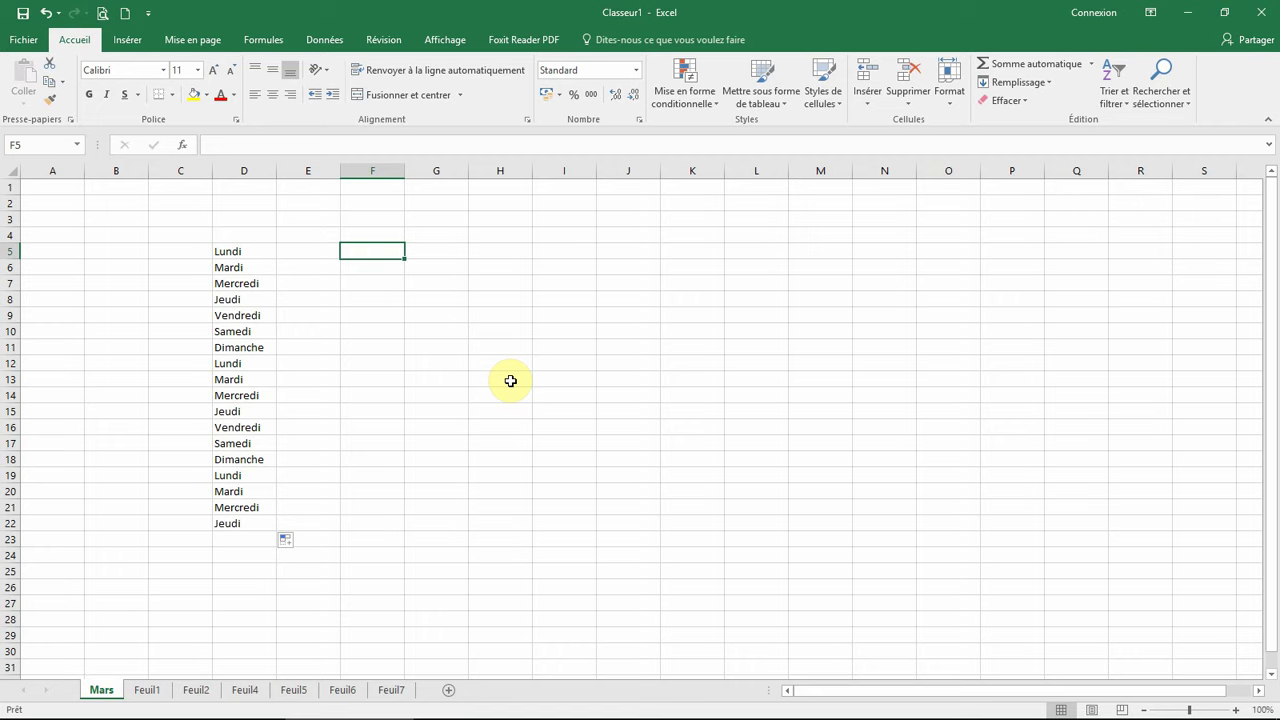
type("J")
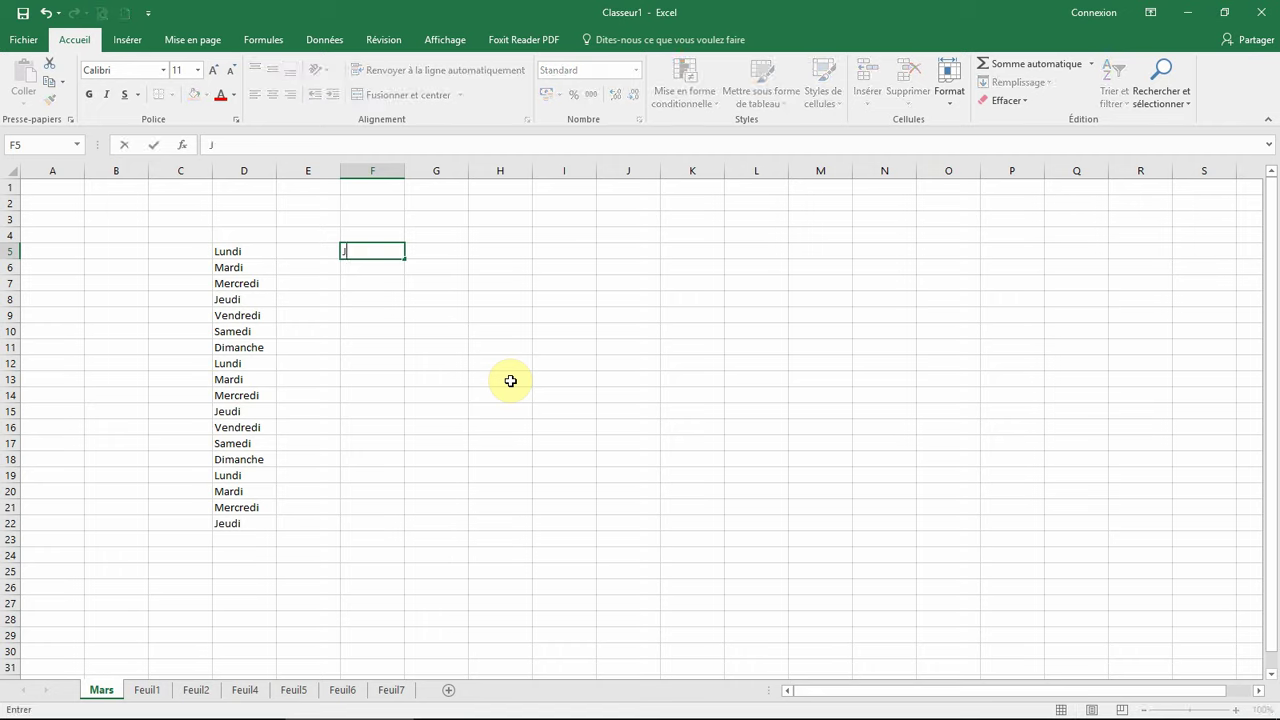
type("uillet")
left_click(600, 282)
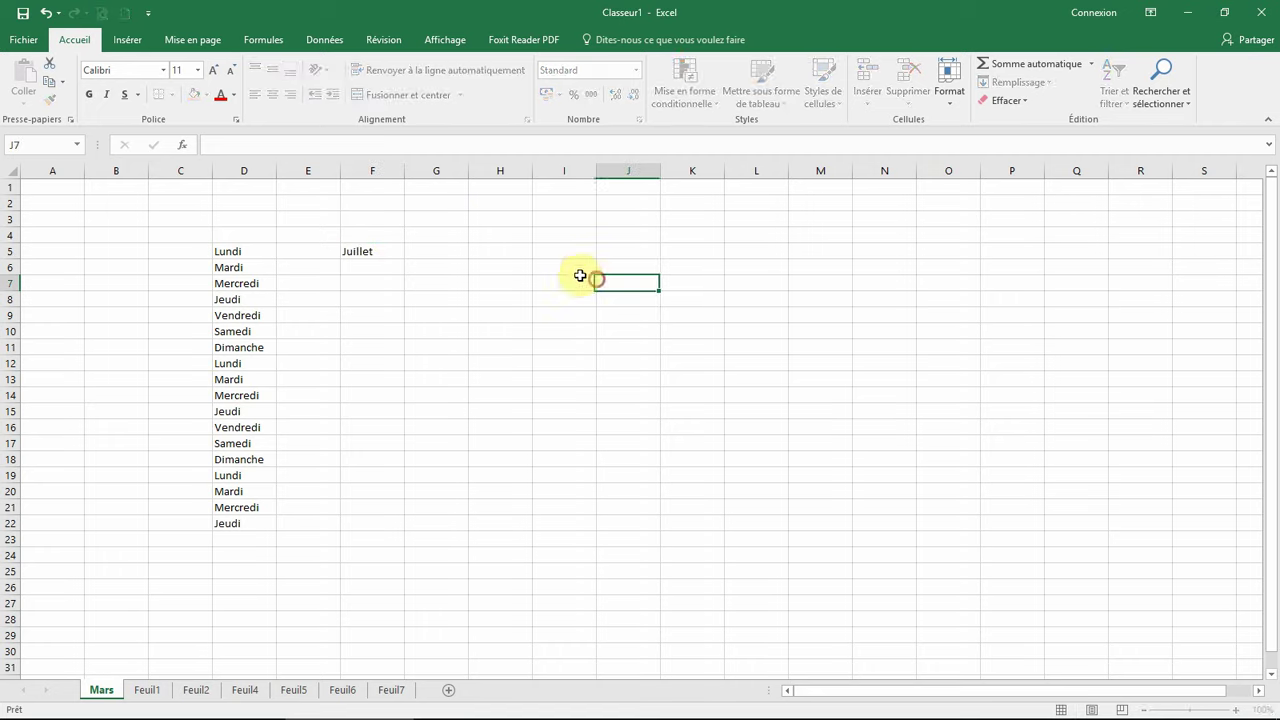
left_click(386, 248)
left_click_drag(403, 257, 374, 594)
left_click(534, 368)
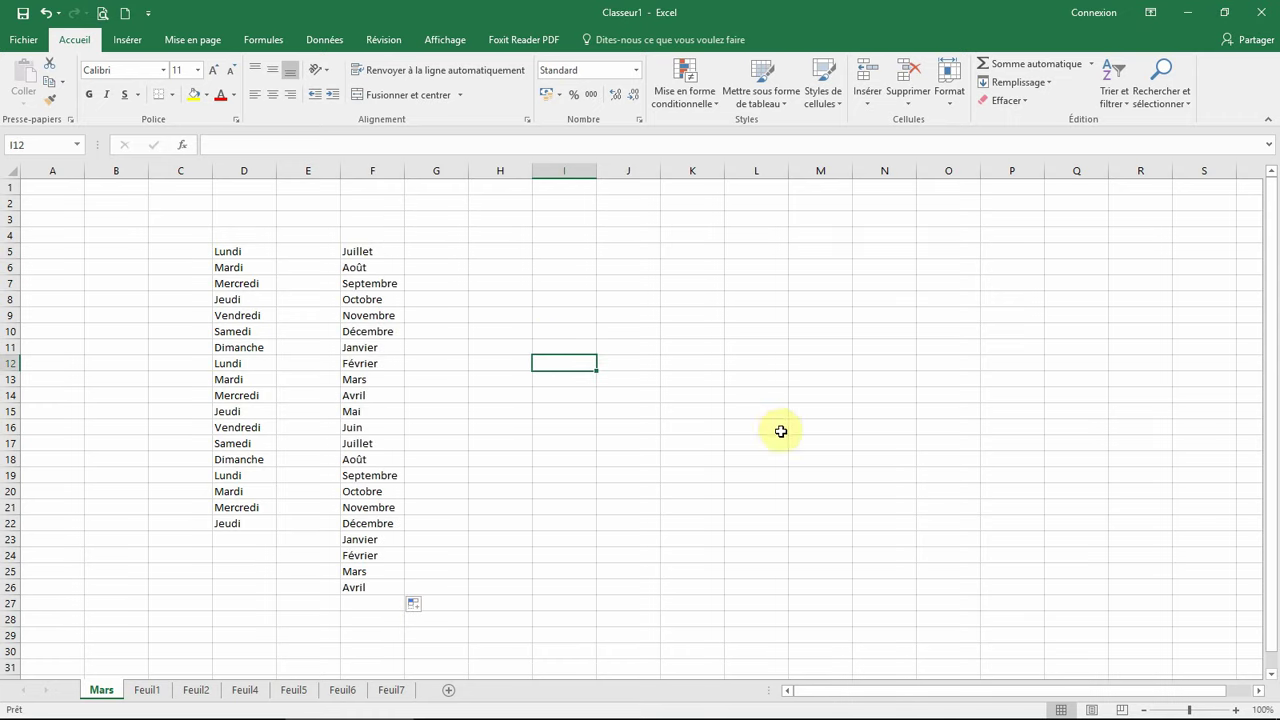
left_click(495, 254)
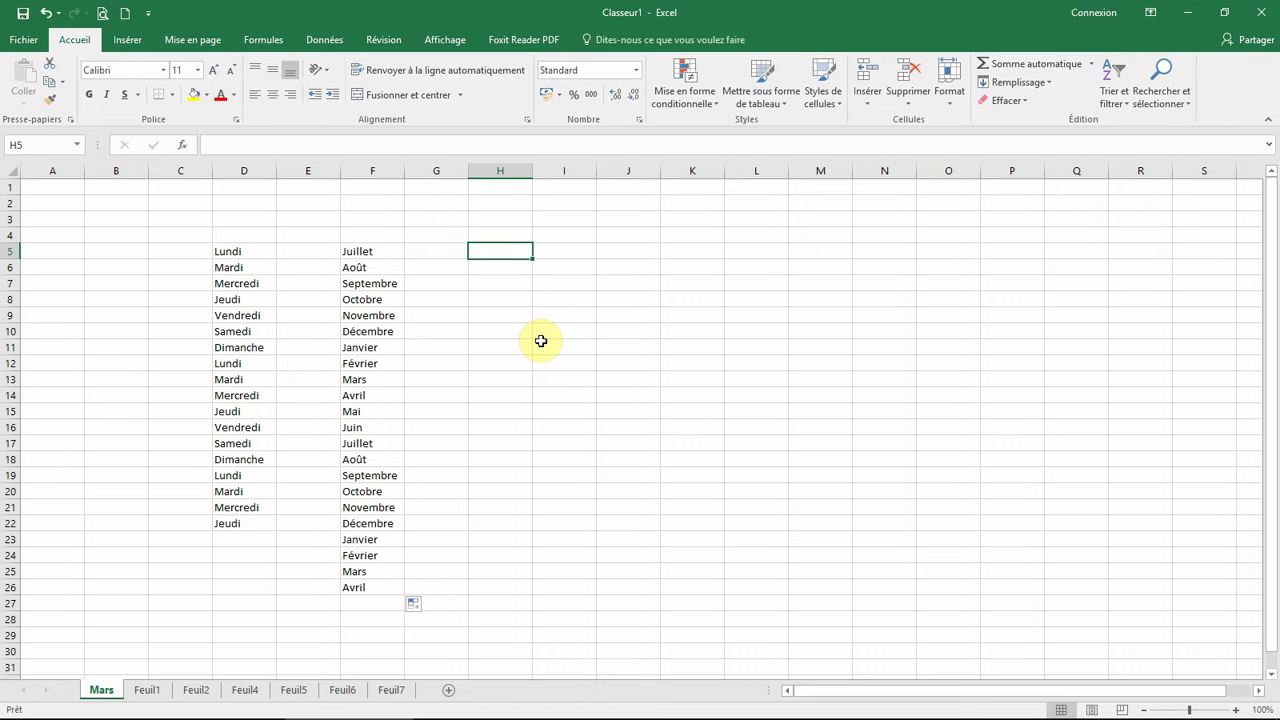
Enter 06/10/2030 in H5 and fill daily dates down to H29, ending 30-10-30.
type("06/")
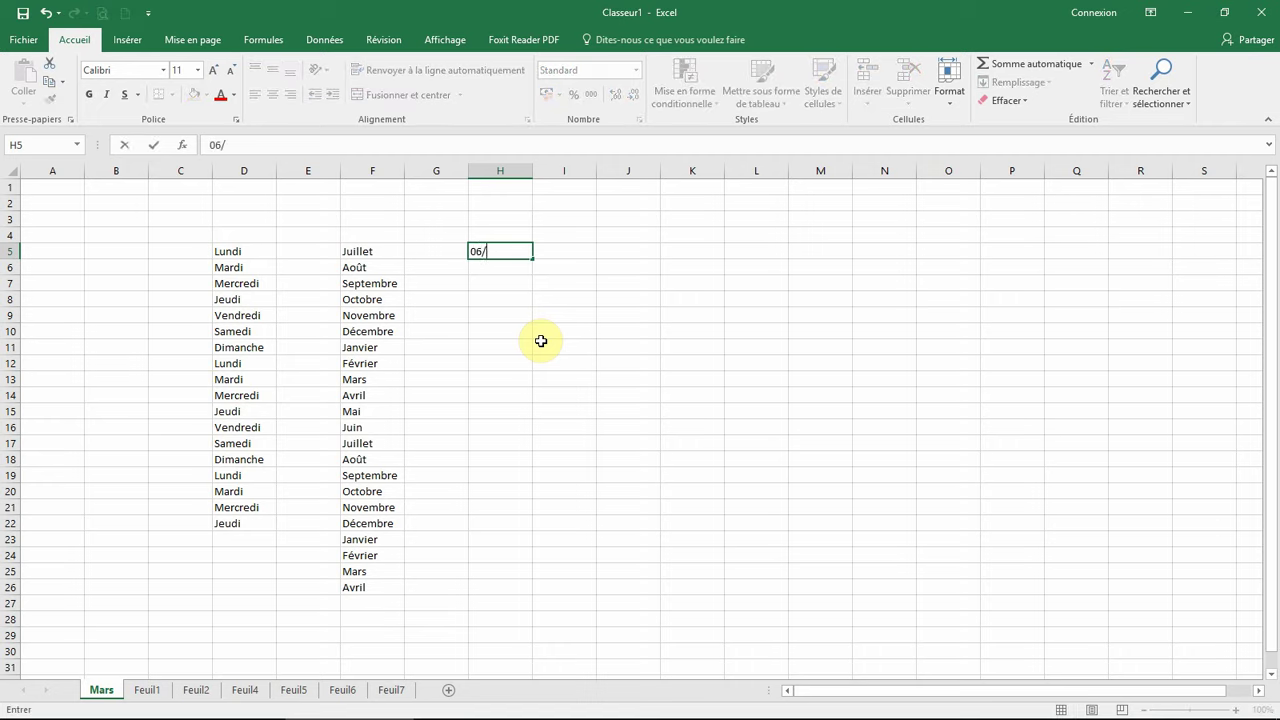
type("10/")
type("2030")
key("Return")
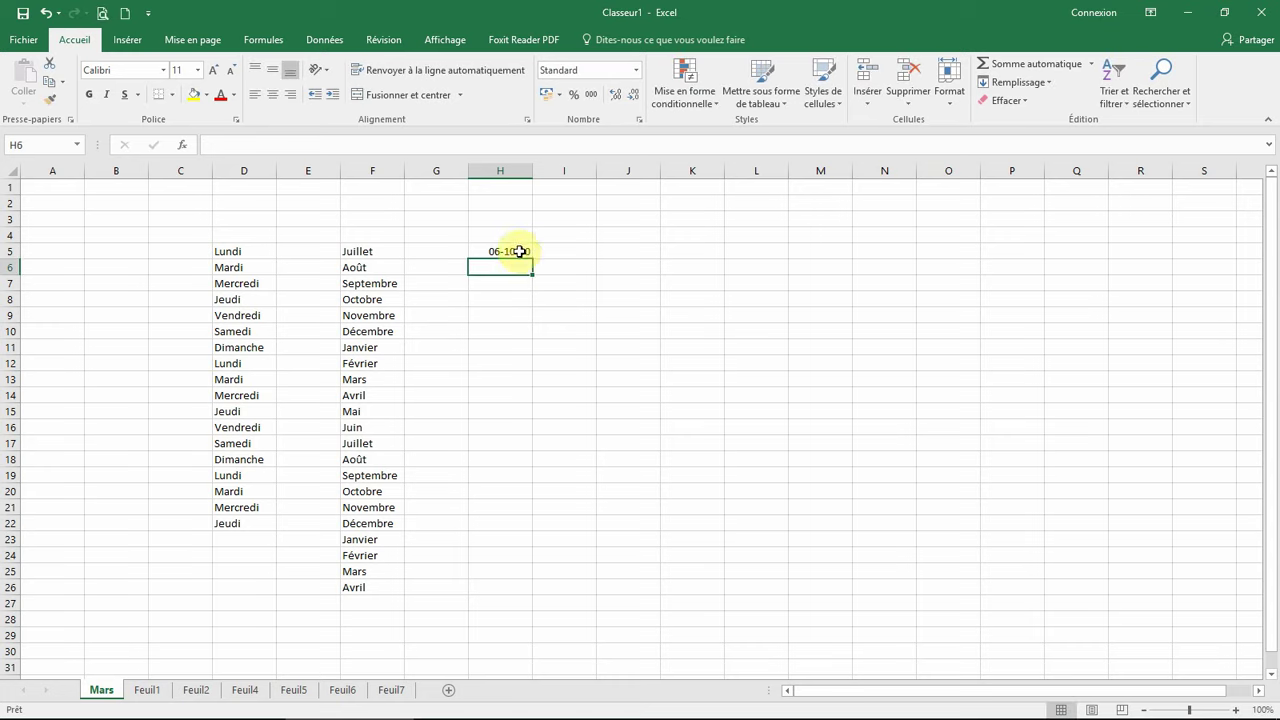
left_click(520, 251)
left_click_drag(531, 257, 540, 638)
left_click(668, 362)
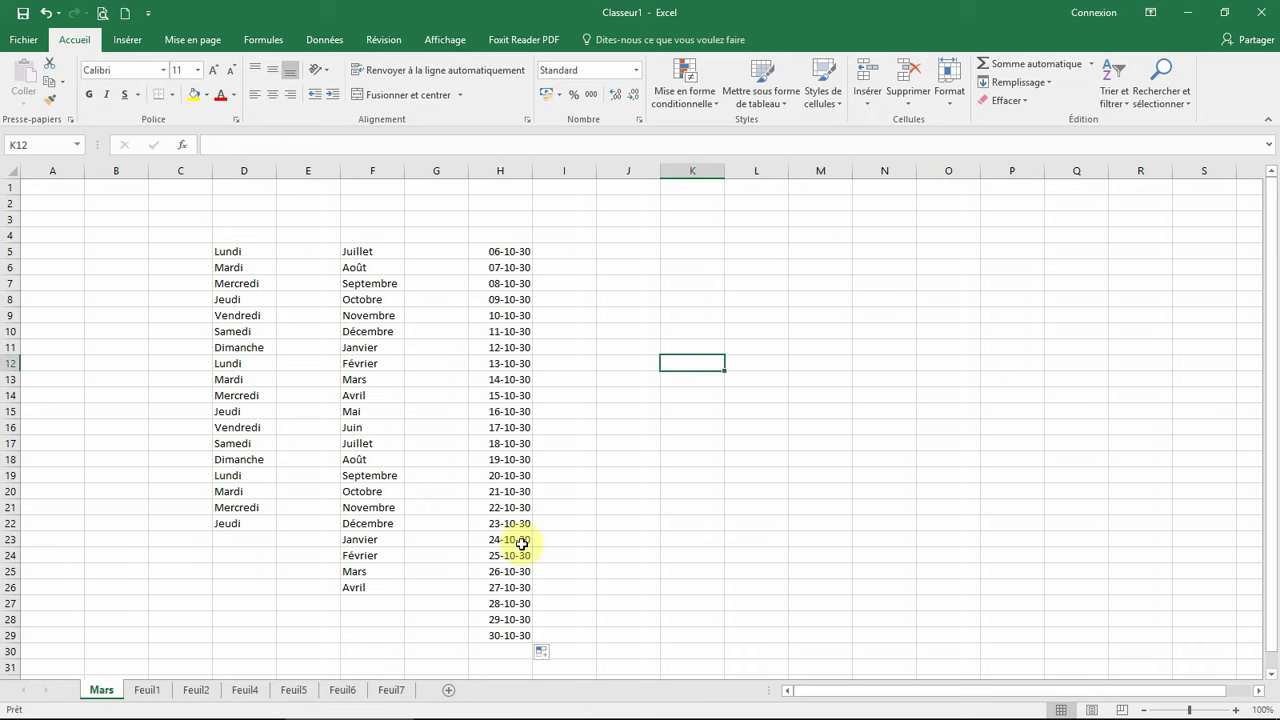
left_click(629, 250)
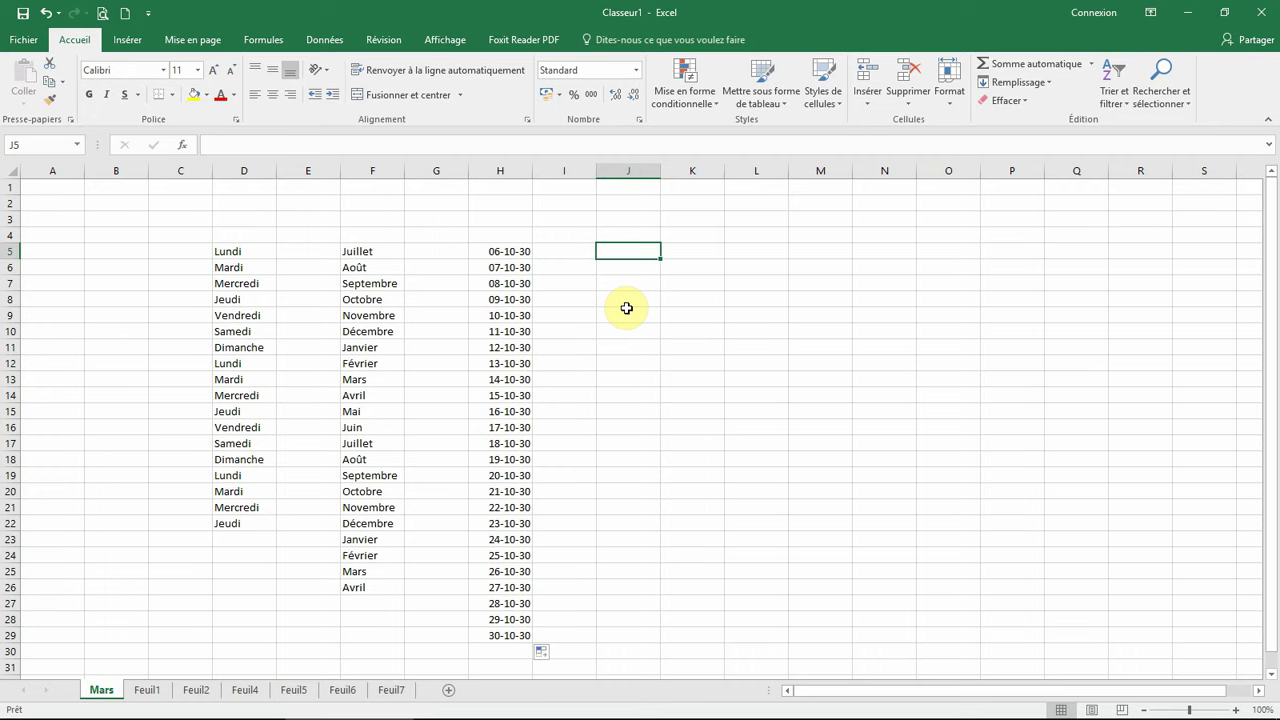
Enter 26-02-2040 in J5, fill daily dates to J27, and check leap day 29-02-40 in J8.
type("26")
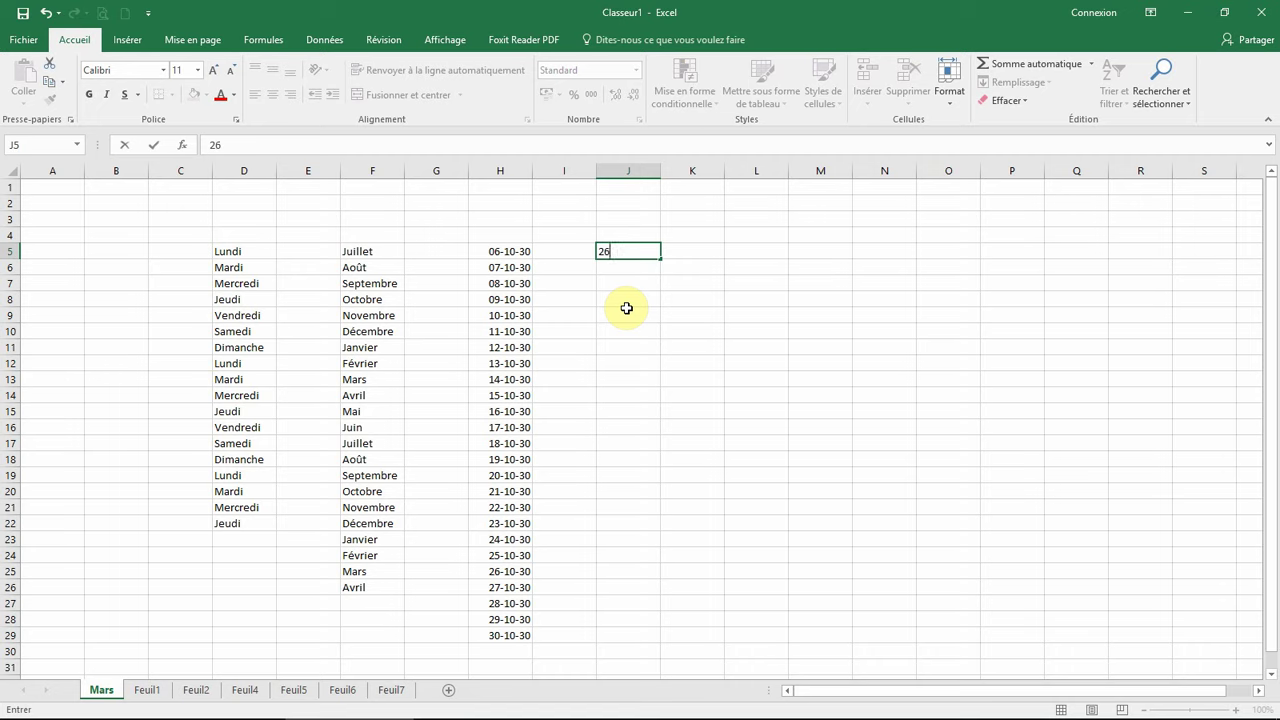
type("-0")
type("2")
type("2040")
key("Return")
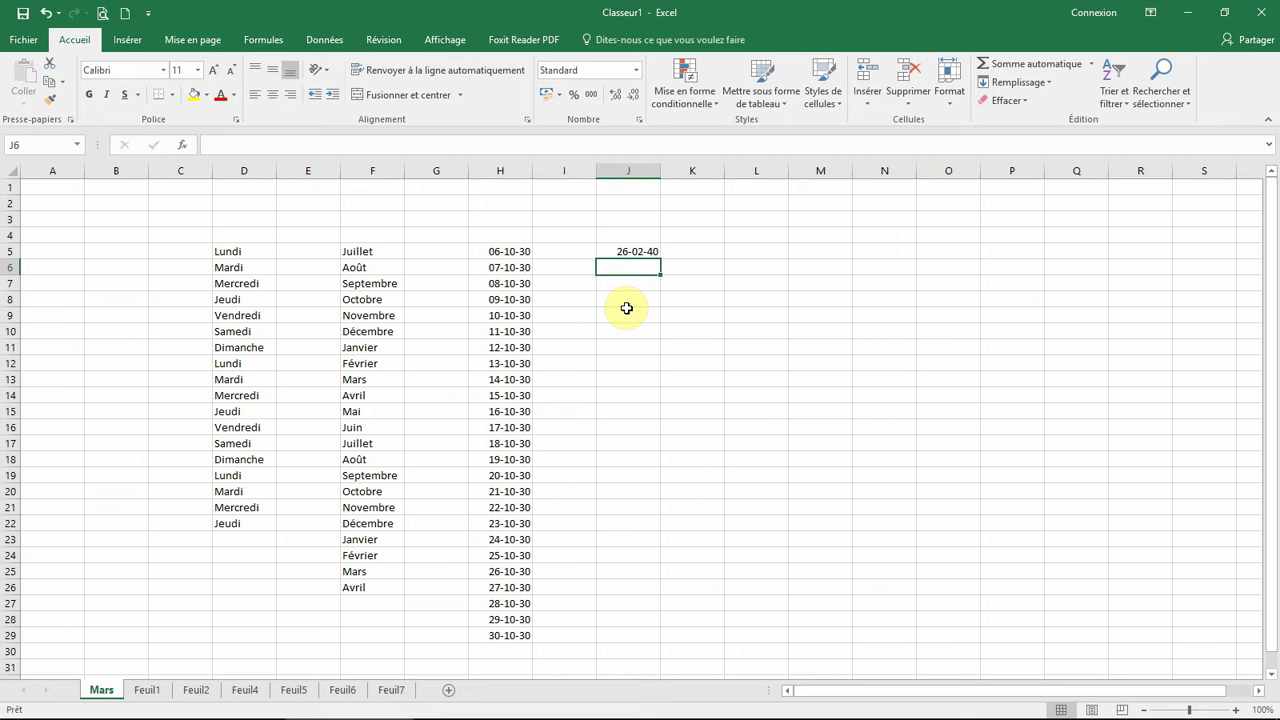
left_click(645, 251)
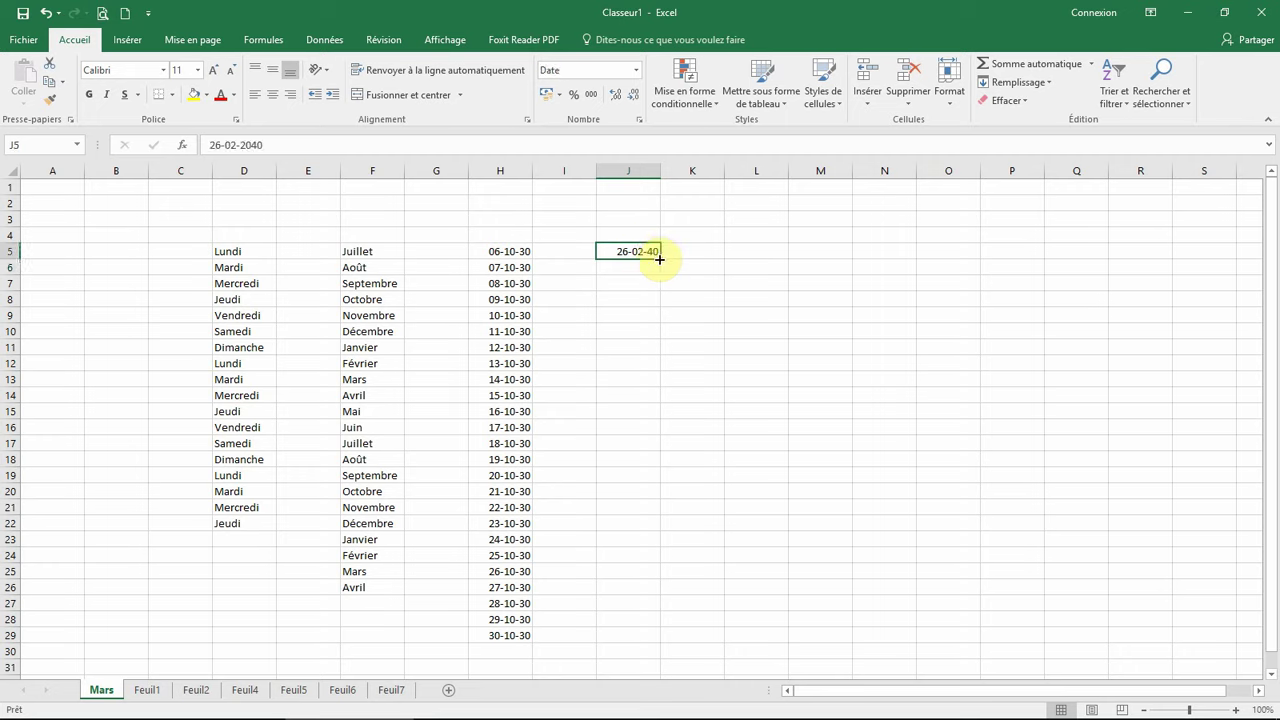
left_click_drag(659, 259, 651, 606)
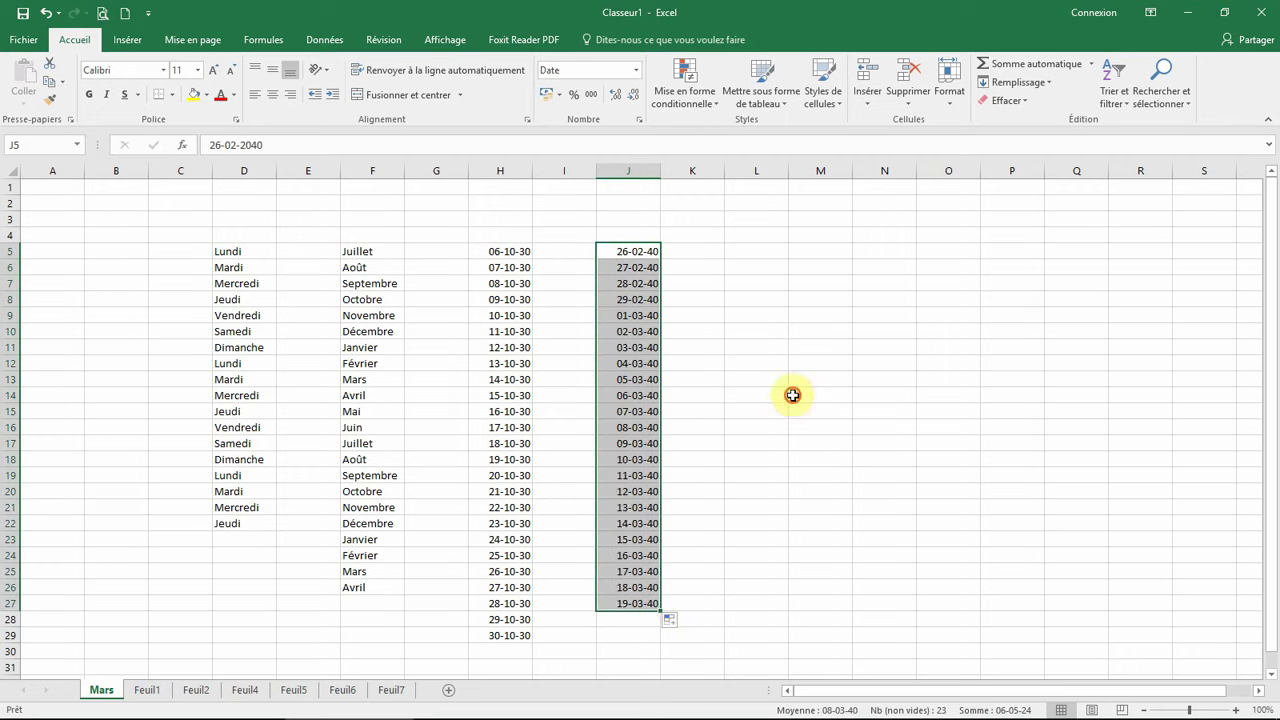
left_click(792, 396)
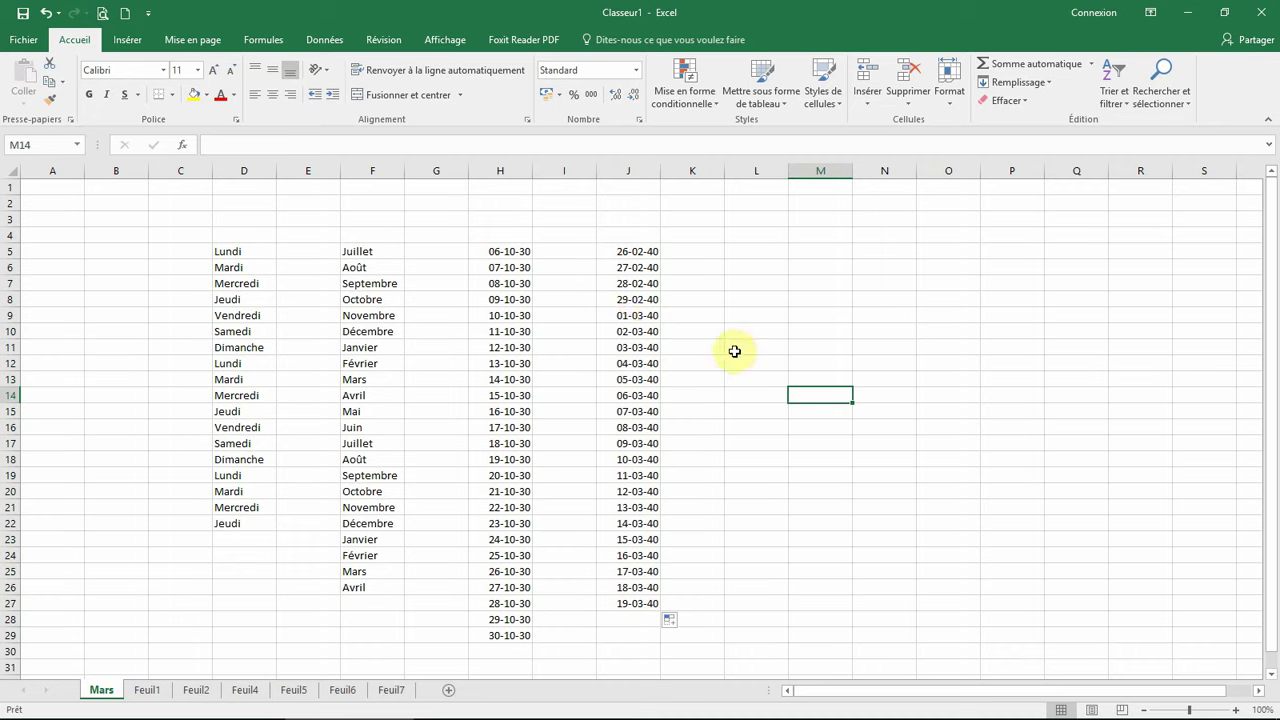
left_click(631, 297)
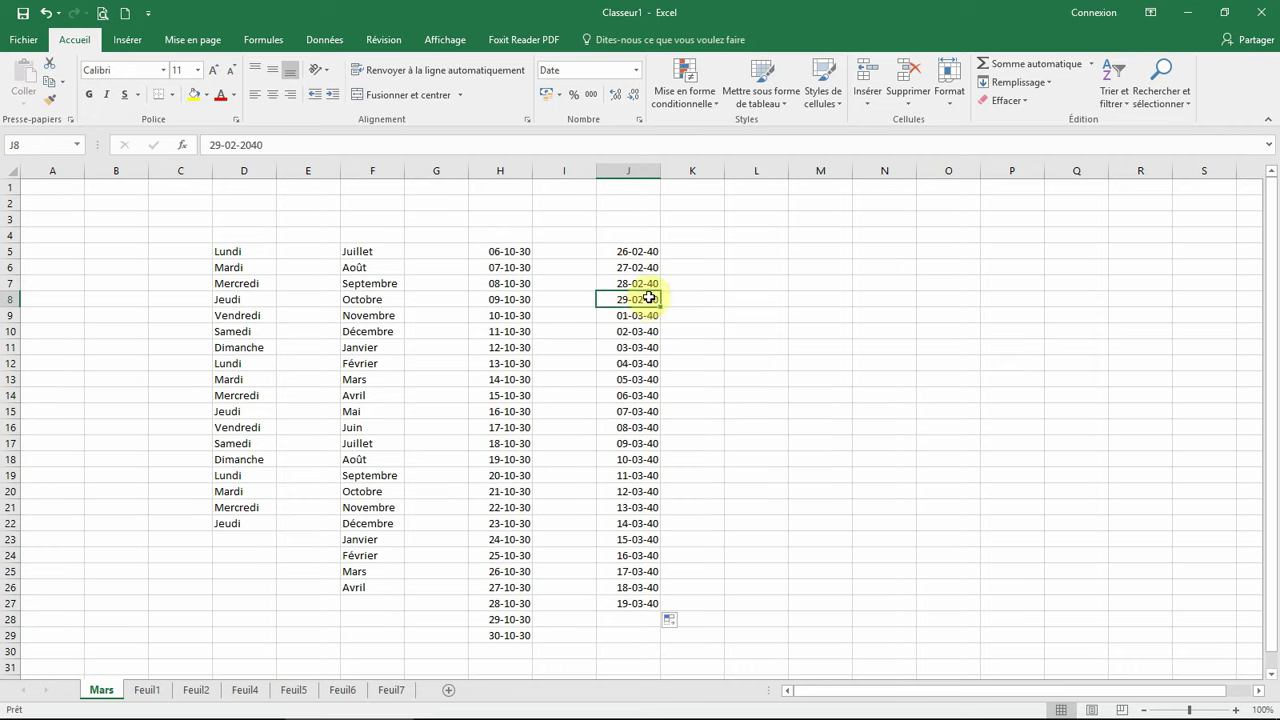
left_click(739, 328)
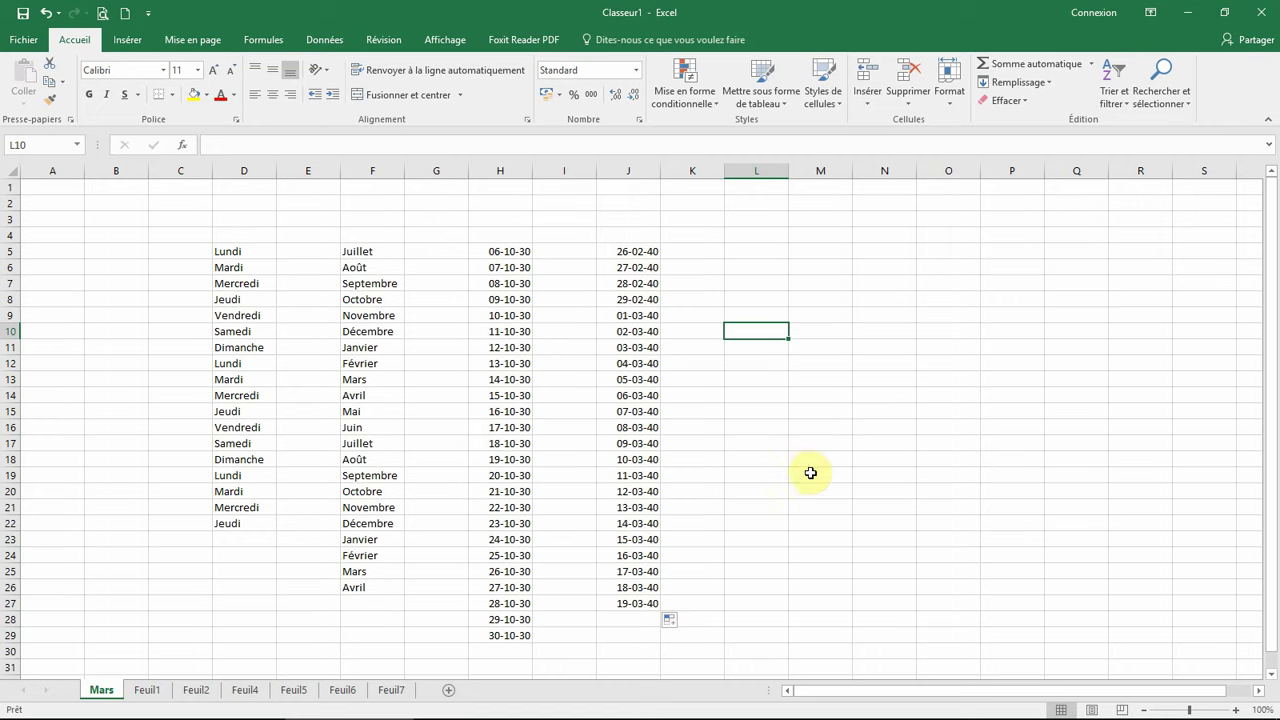
Enter 1 in L5, fill to L29, and choose Incrémenter une série to number 1–25.
left_click(750, 250)
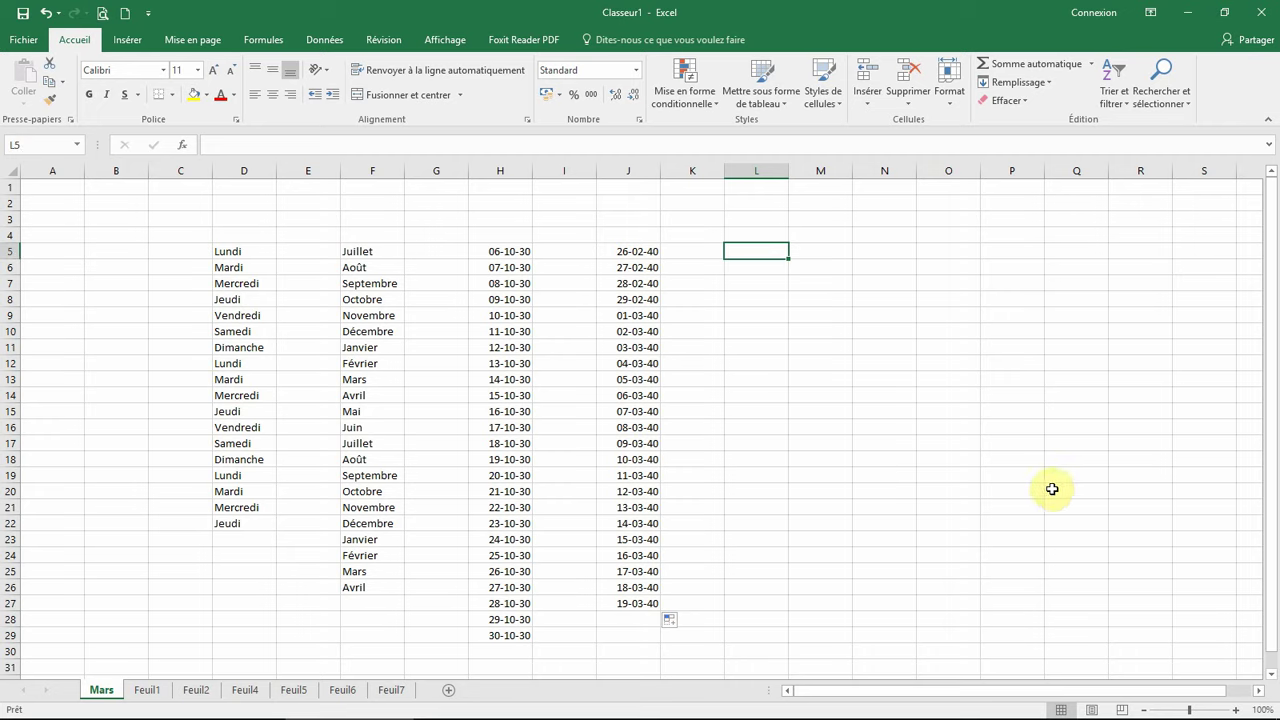
type("1")
key("Return")
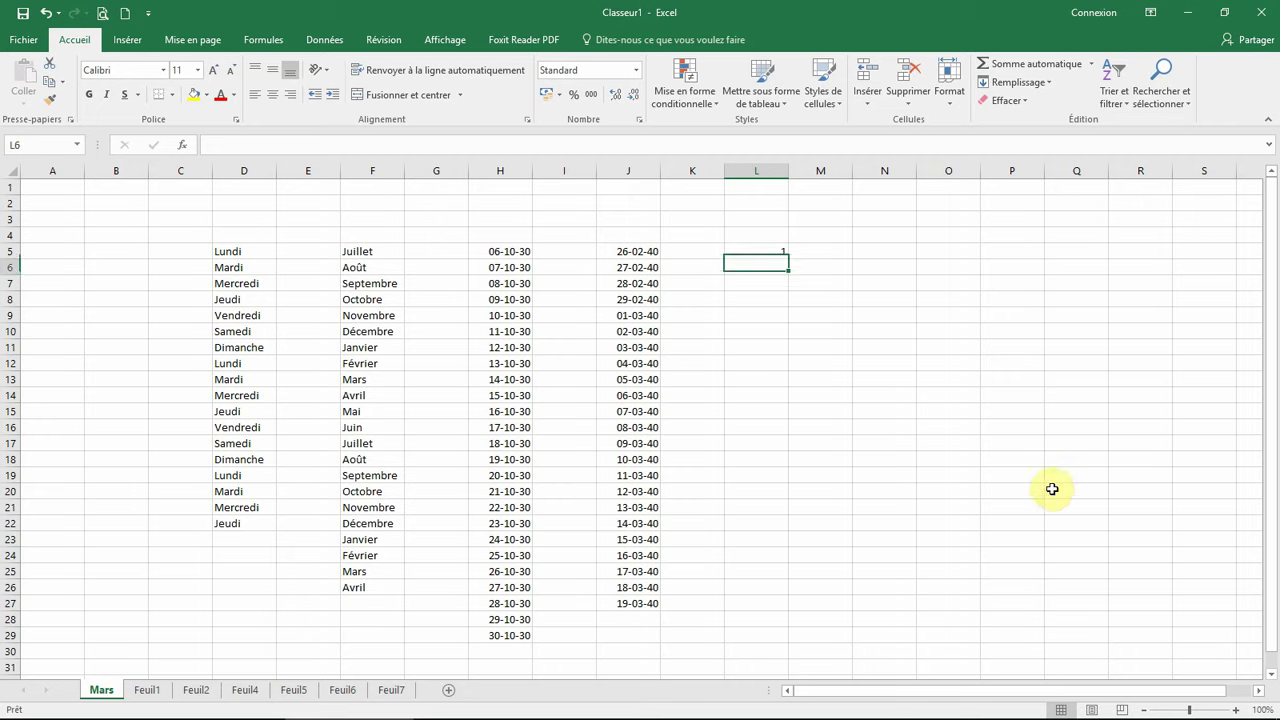
left_click(766, 251)
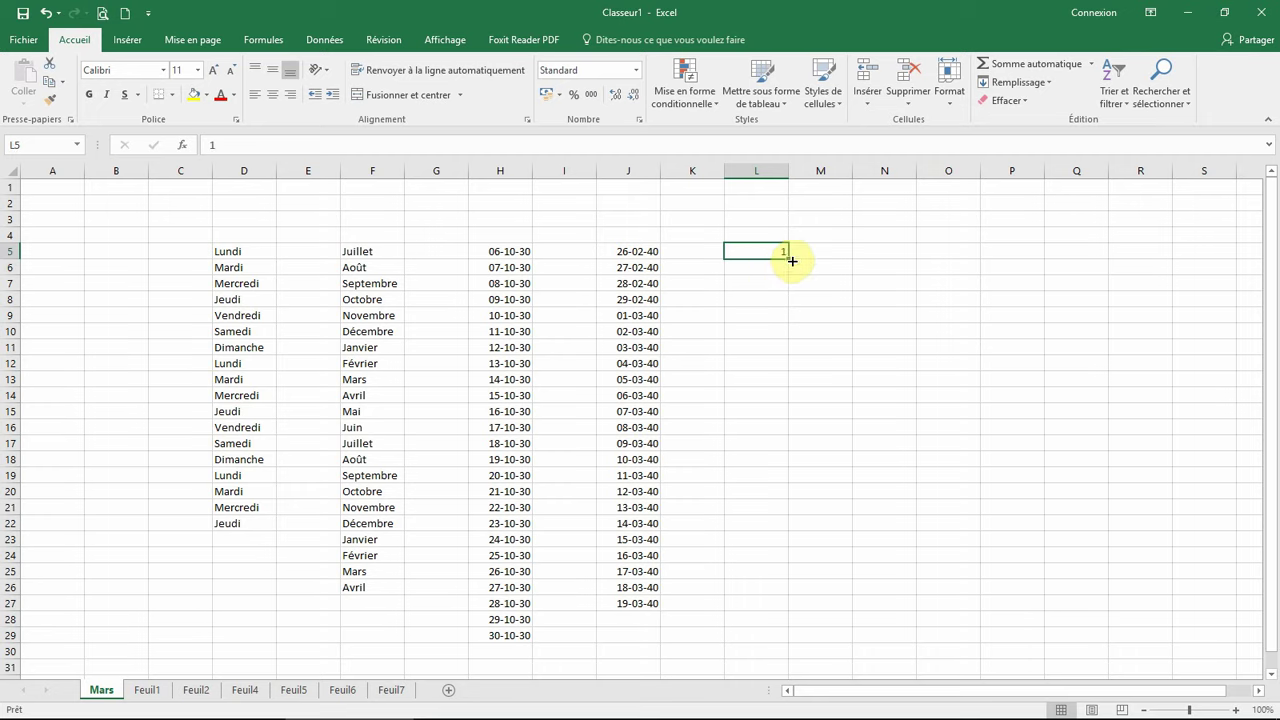
left_click_drag(789, 259, 812, 637)
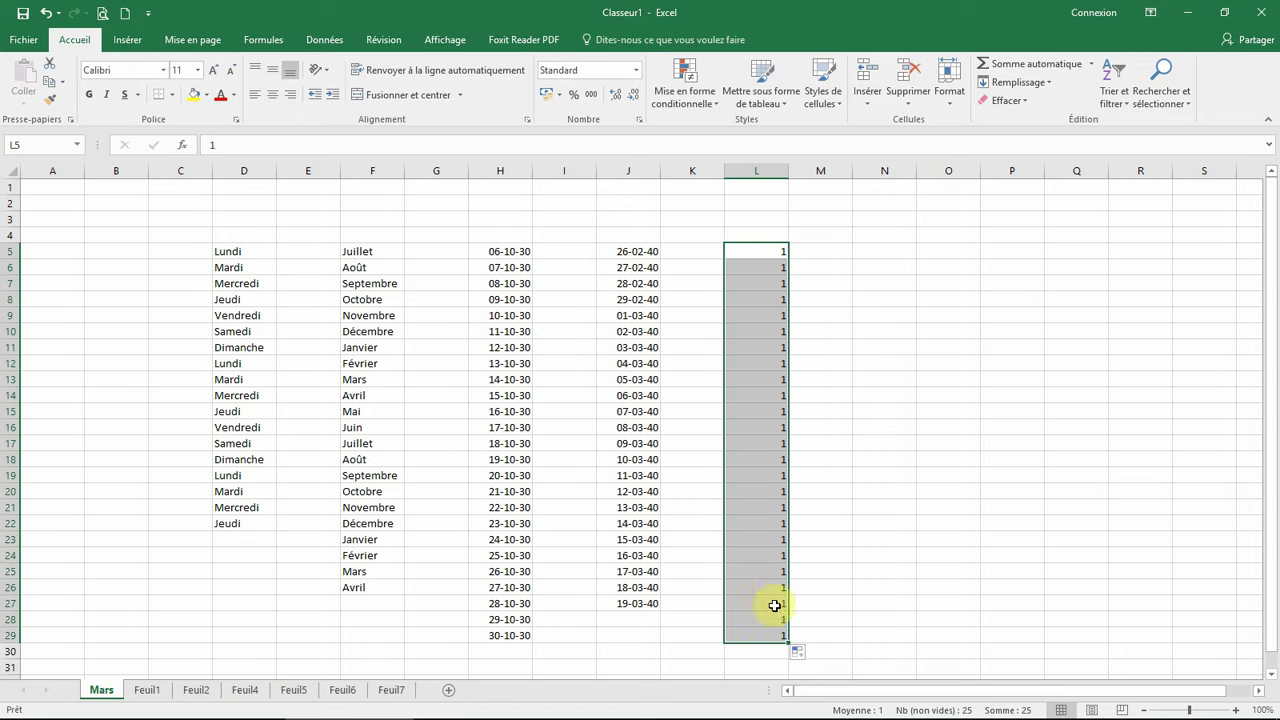
left_click(813, 655)
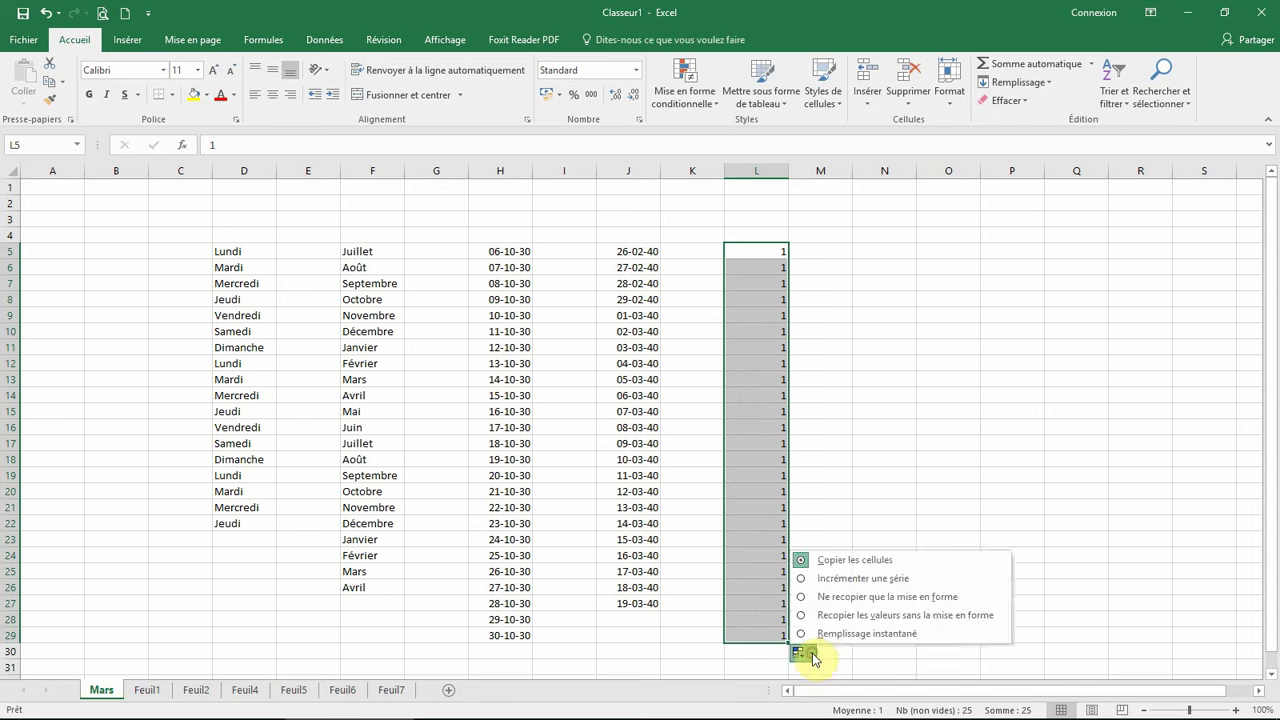
left_click(844, 582)
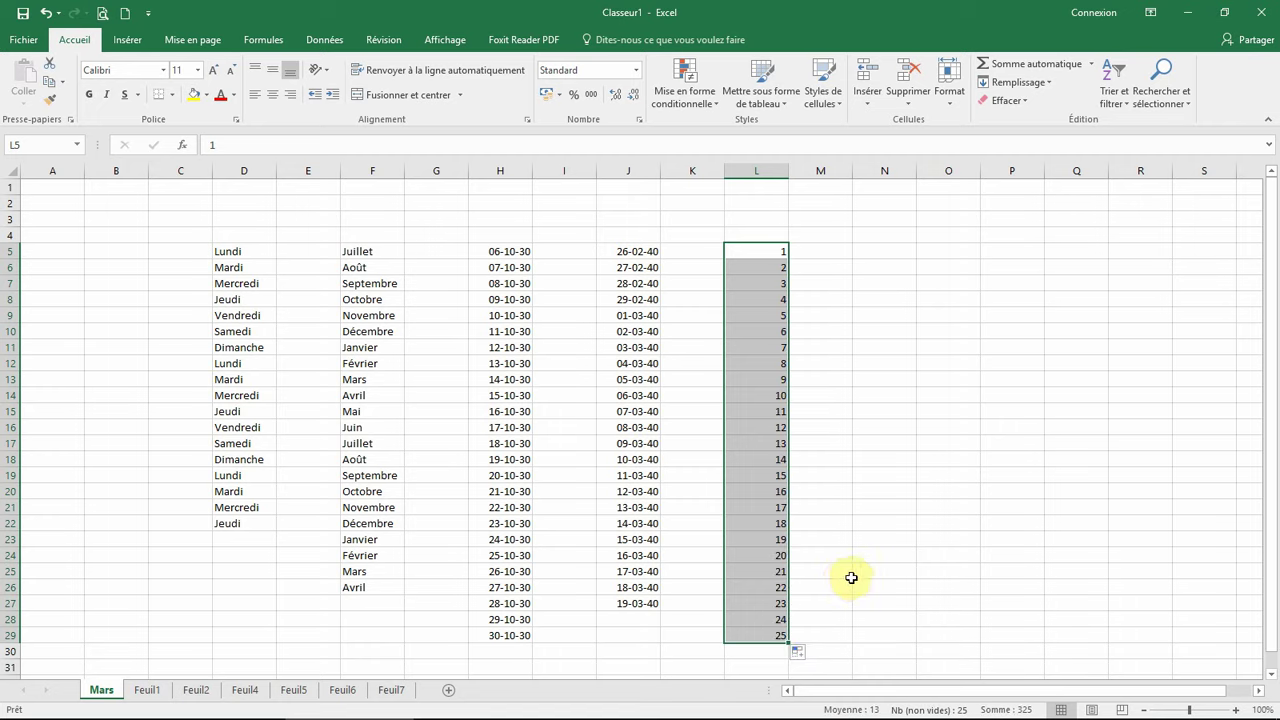
Enter 1 and 5 in N5:N6 and extend the step-of-4 series down to N29, ending at 97.
left_click(845, 332)
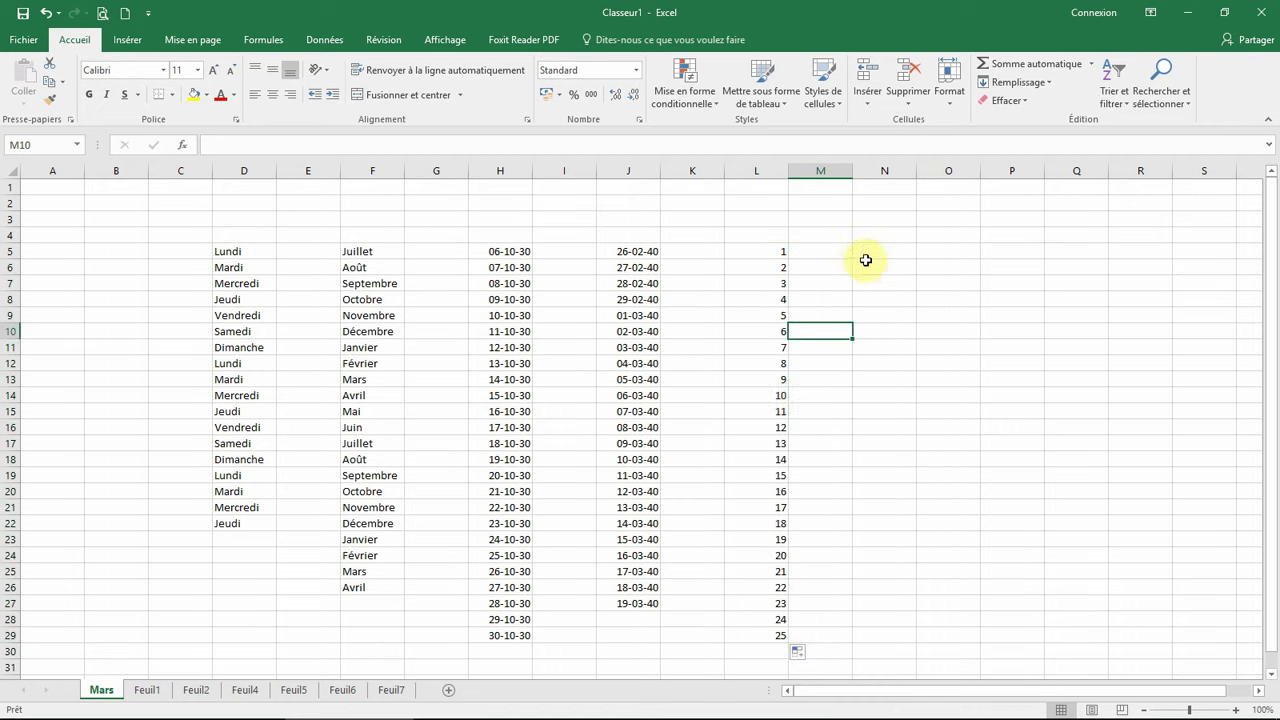
left_click(866, 252)
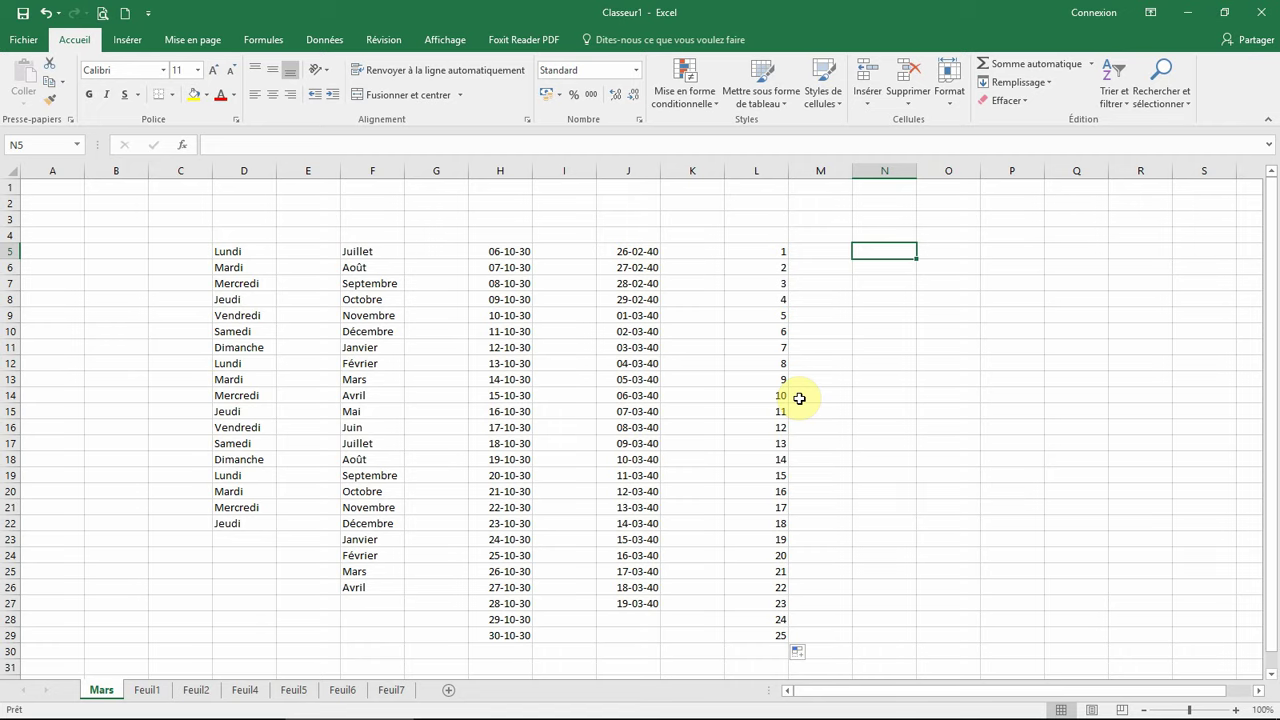
type("1")
key("Return")
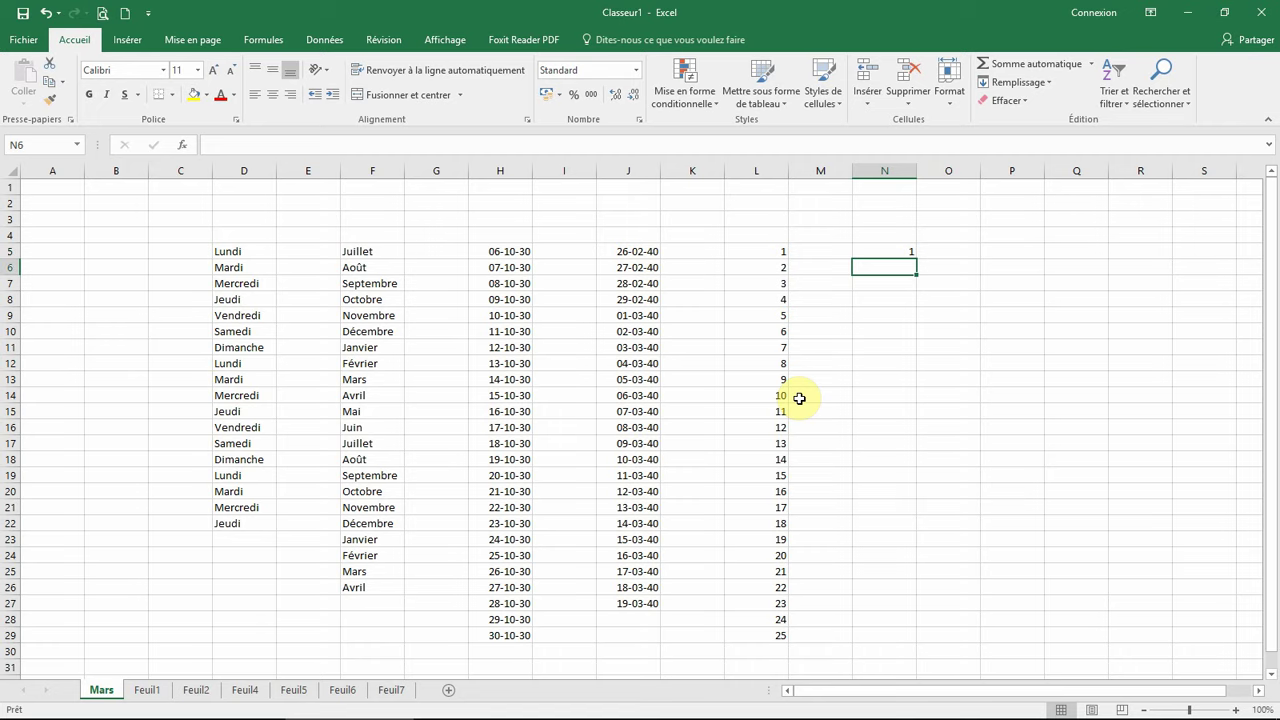
type("5")
key("Return")
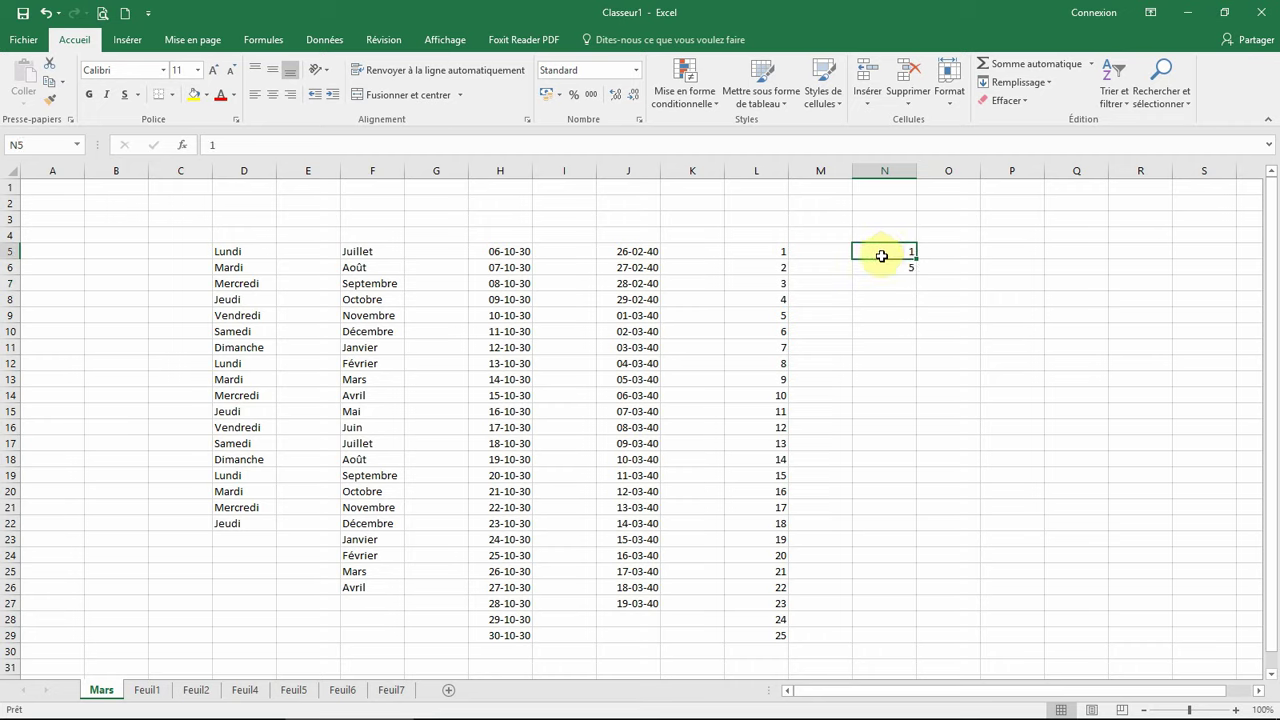
left_click_drag(883, 251, 882, 268)
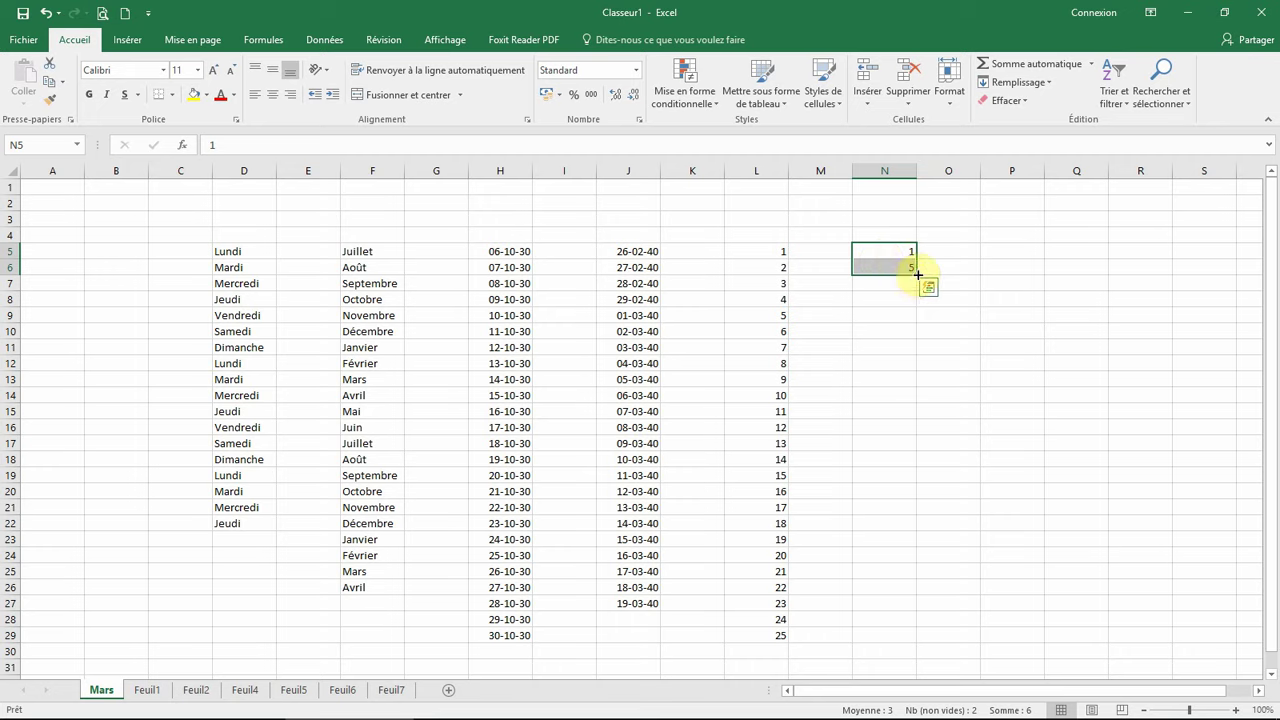
left_click_drag(917, 274, 925, 642)
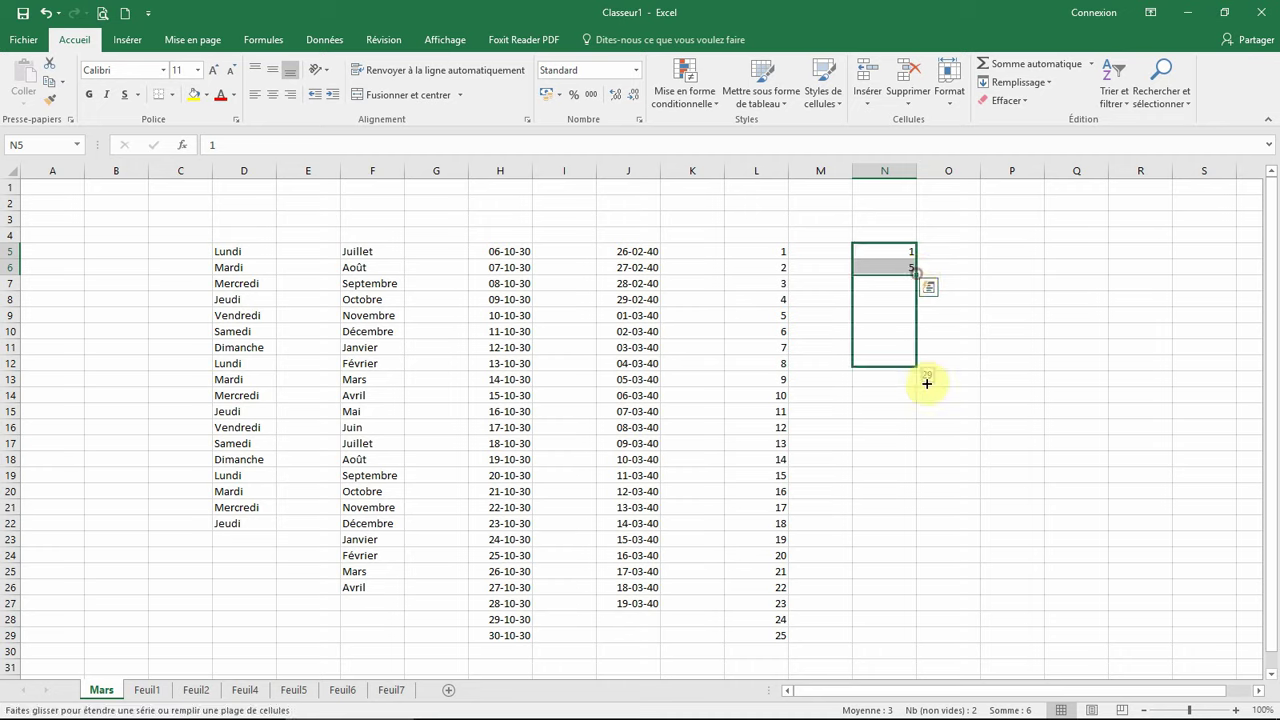
left_click(997, 266)
left_click(900, 250)
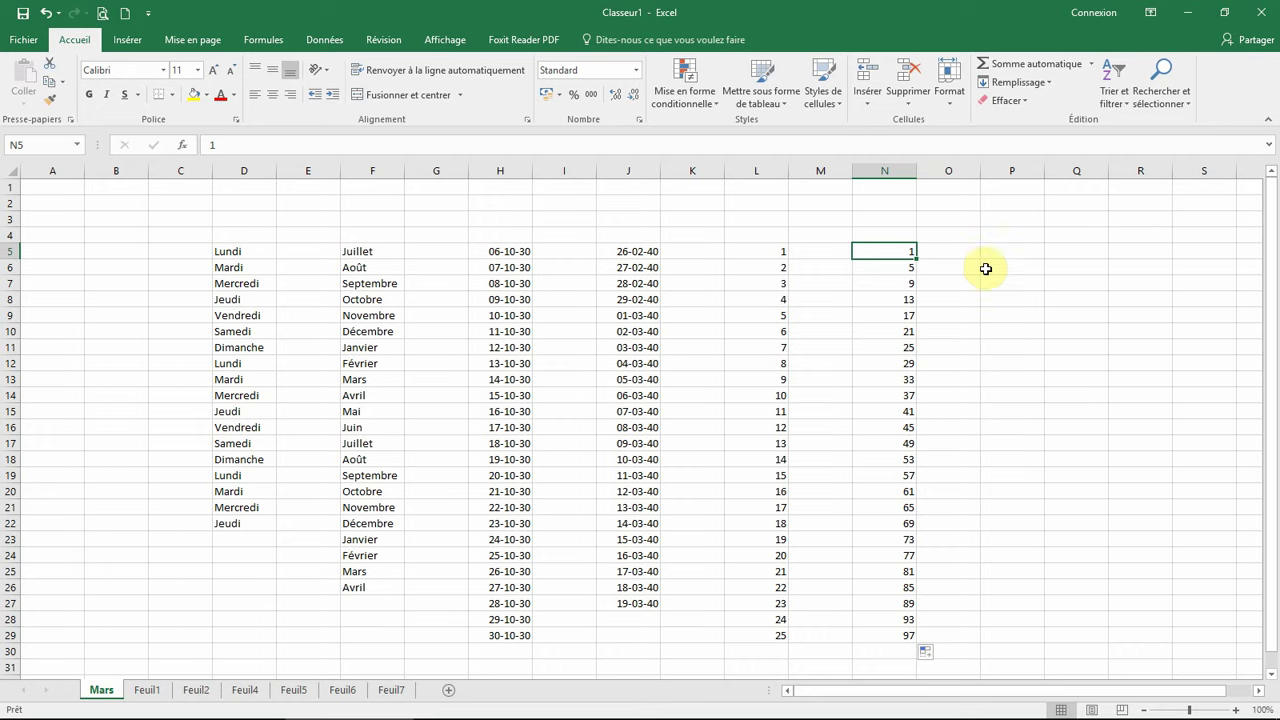
Enter the prices 25, 41, 12,03 and 0,88 into P5:P8.
left_click(995, 252)
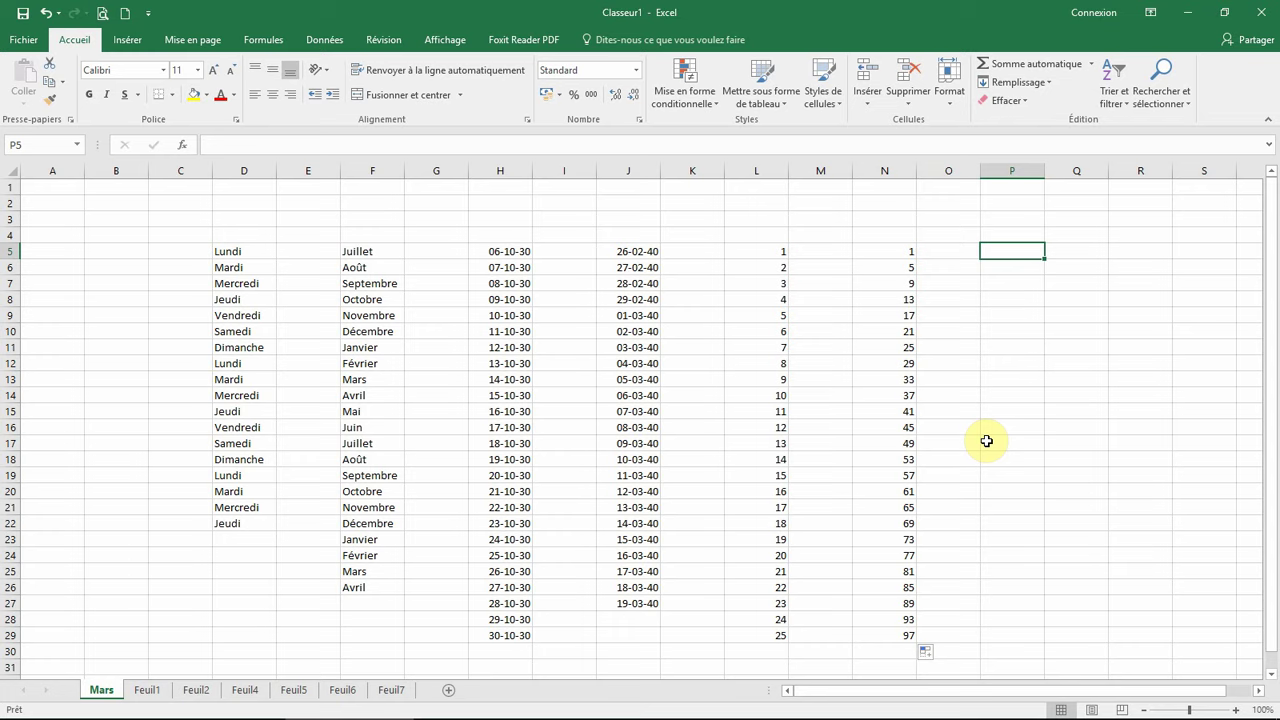
type("2")
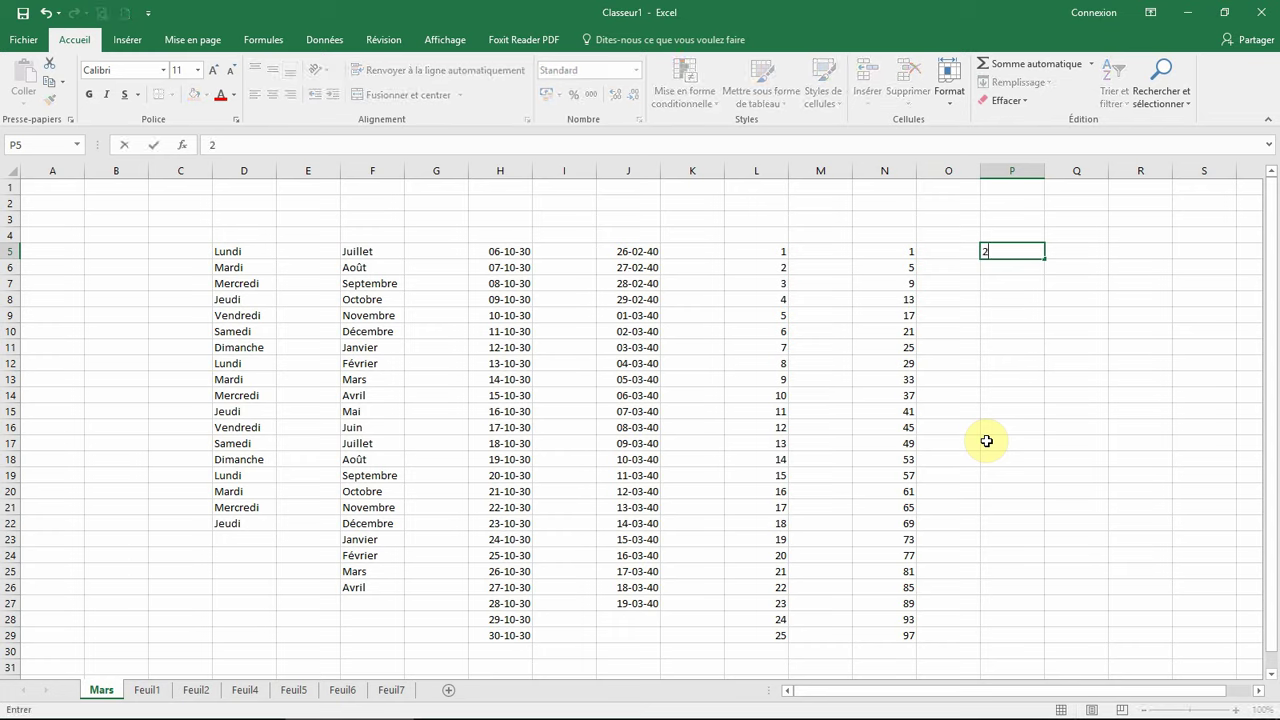
type("5")
key("Return")
type("41")
key("Return")
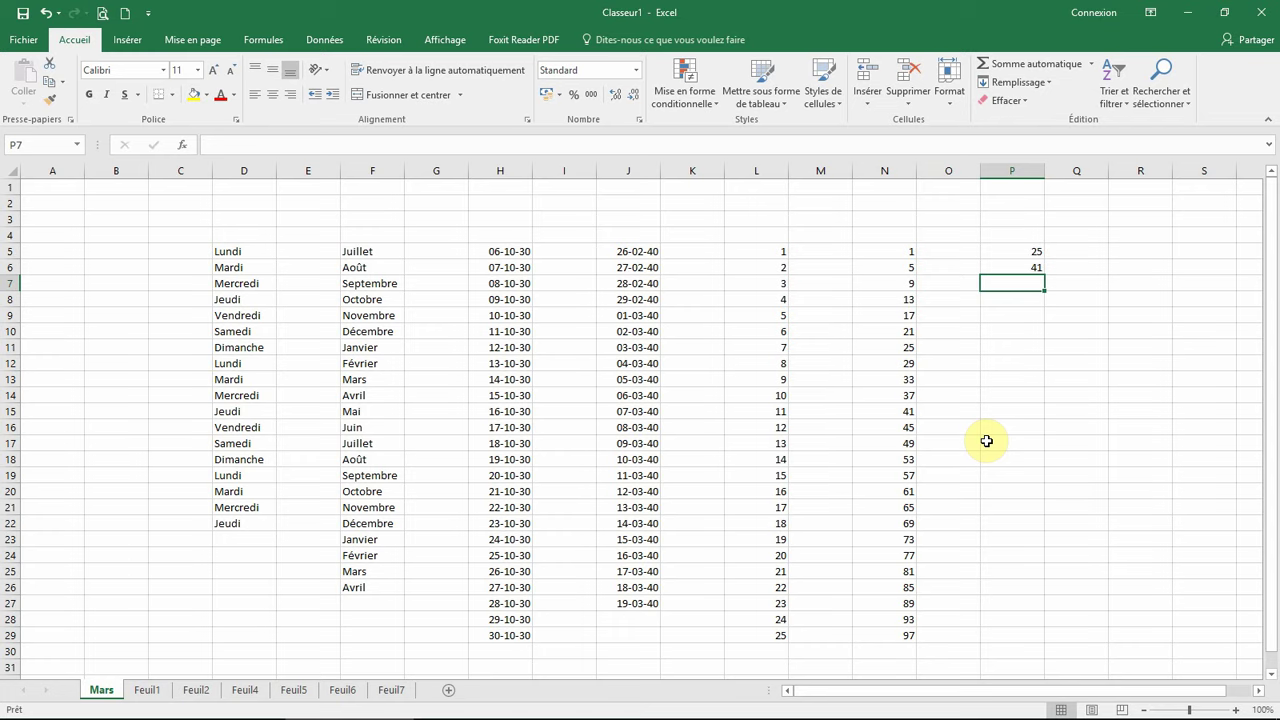
type("12")
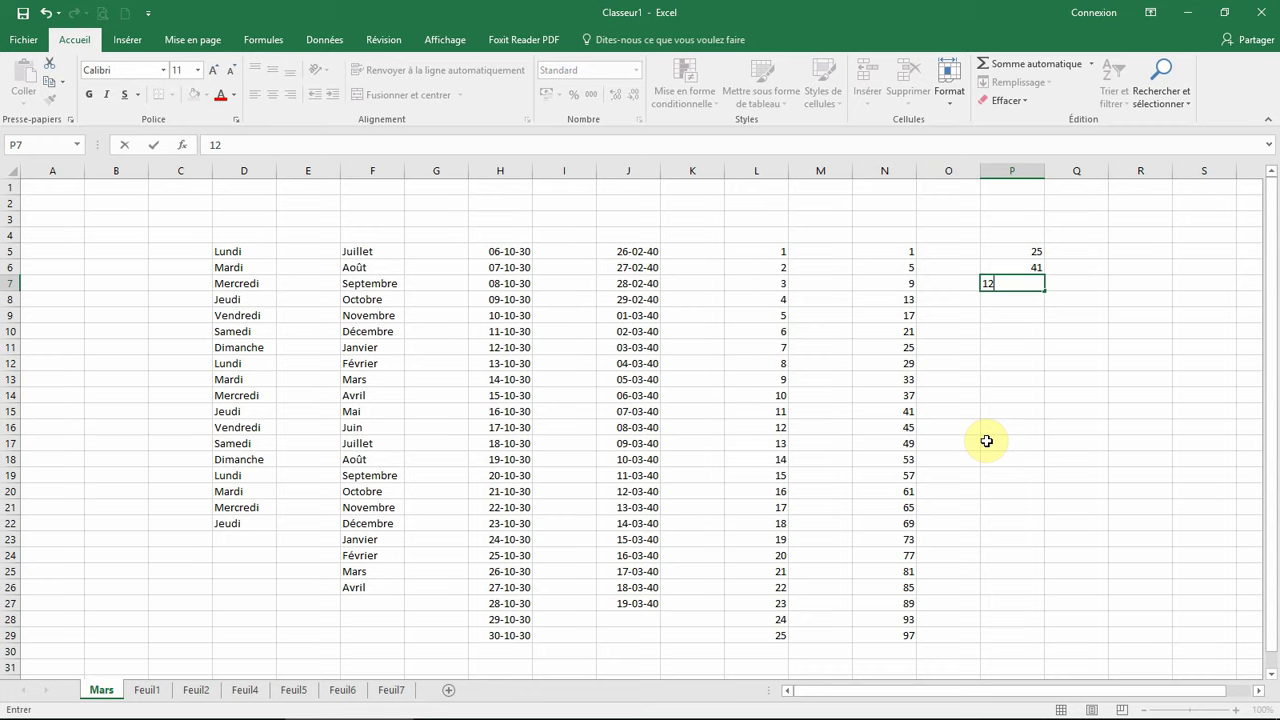
type(",03")
key("Return")
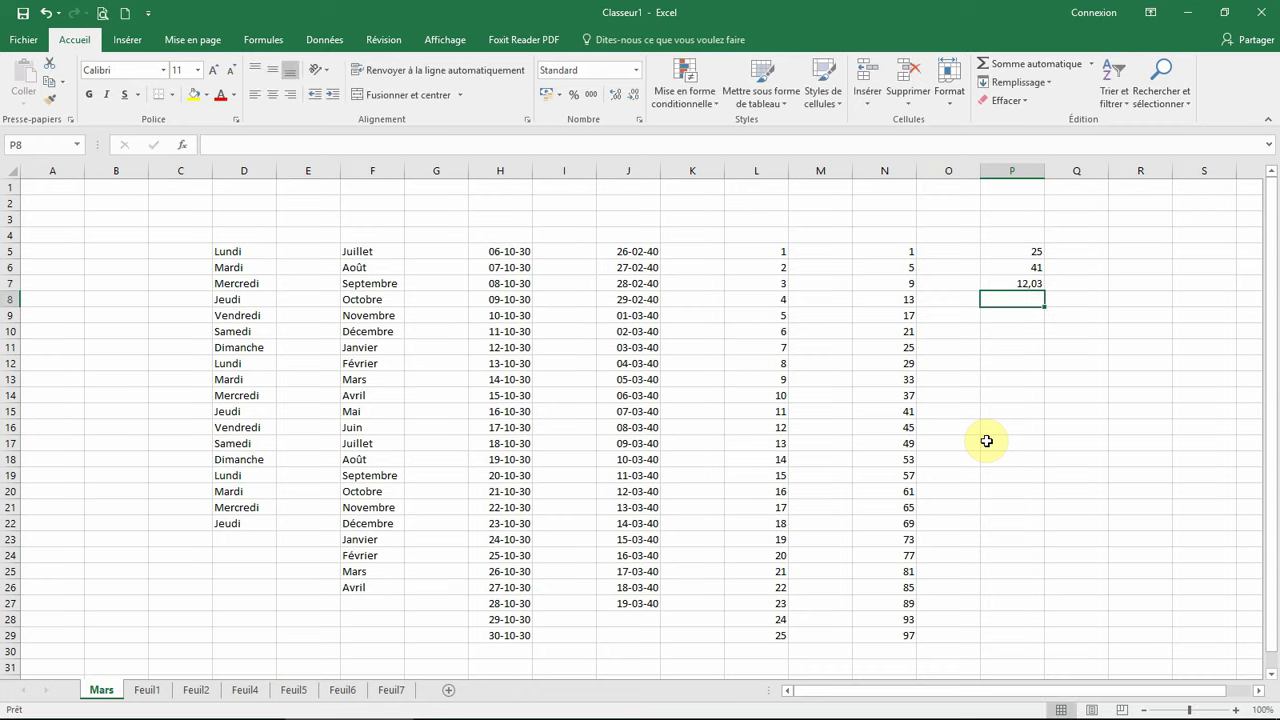
type("0,")
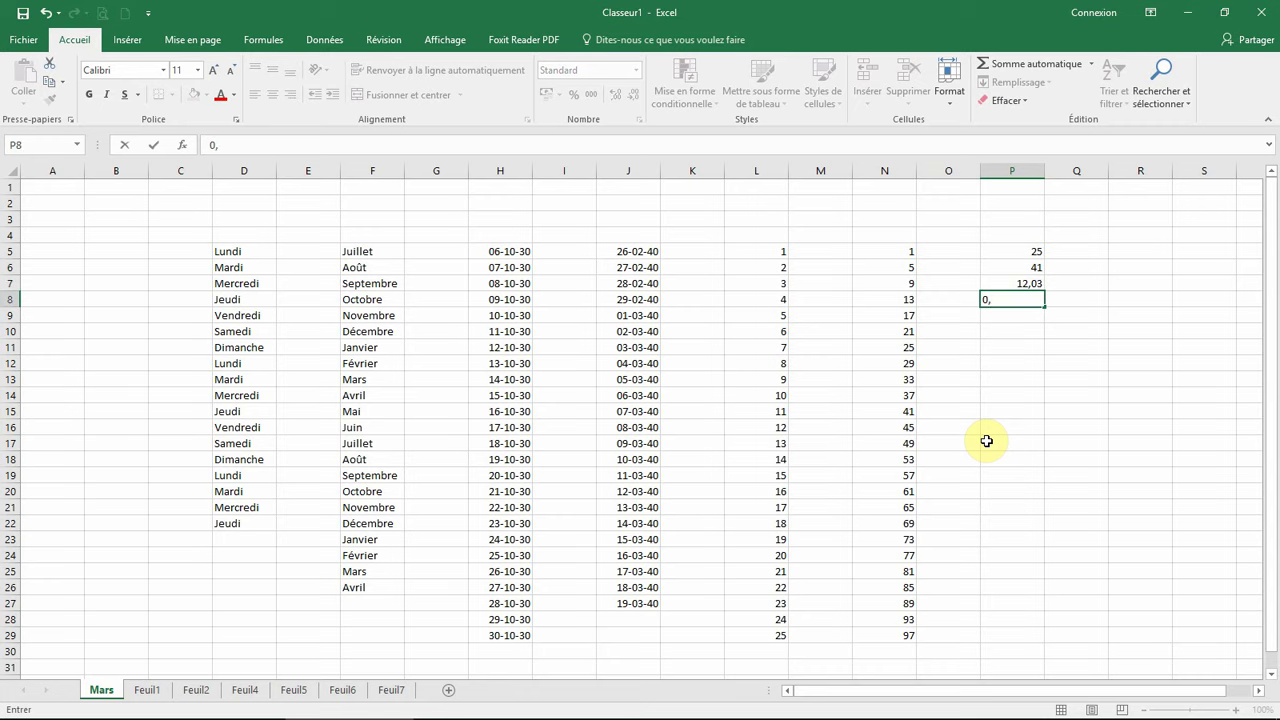
type("88")
key("Return")
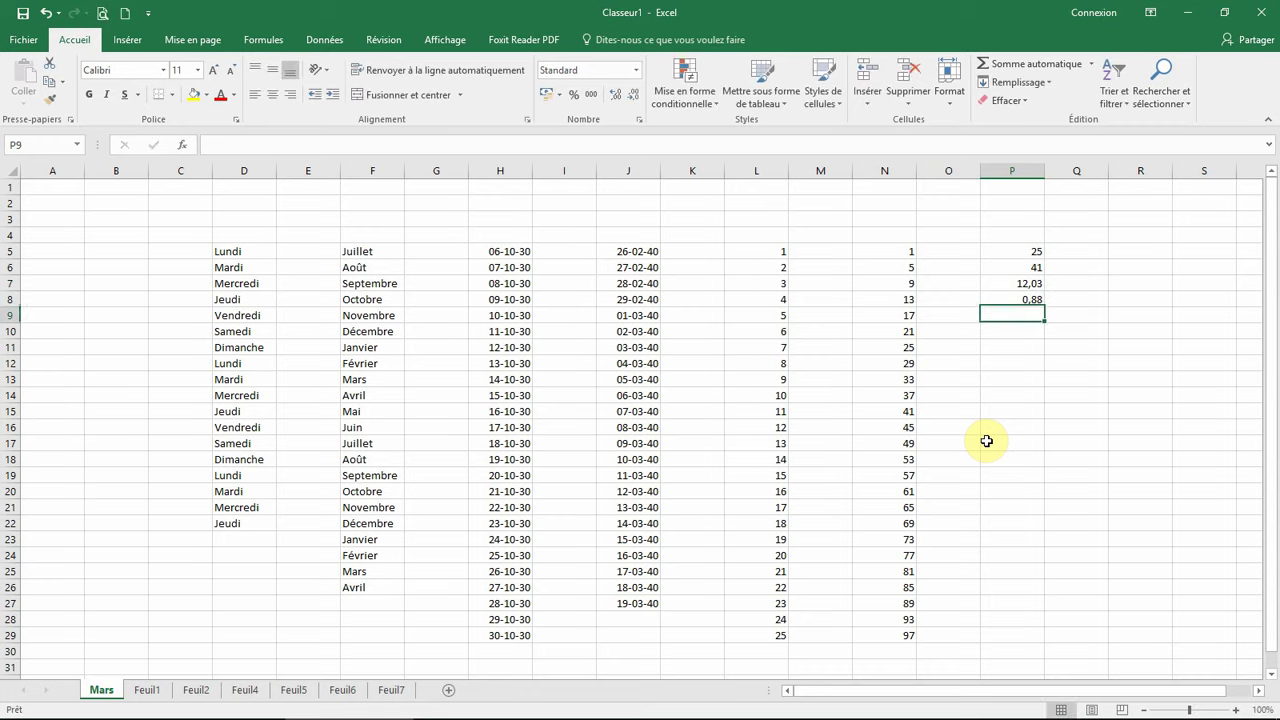
Enter the prices 47, 541 and 6985 into P9:P11.
type("47")
key("Return")
type("54")
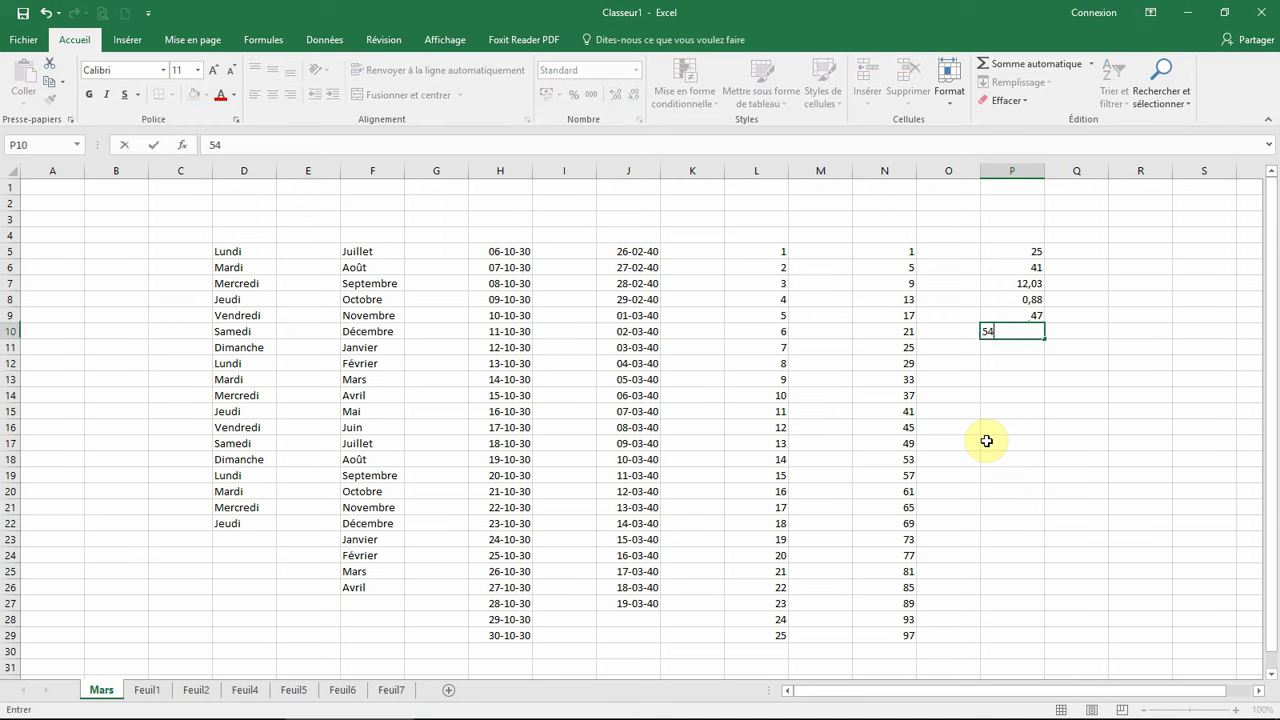
type("1")
key("Return")
type("6985")
key("Return")
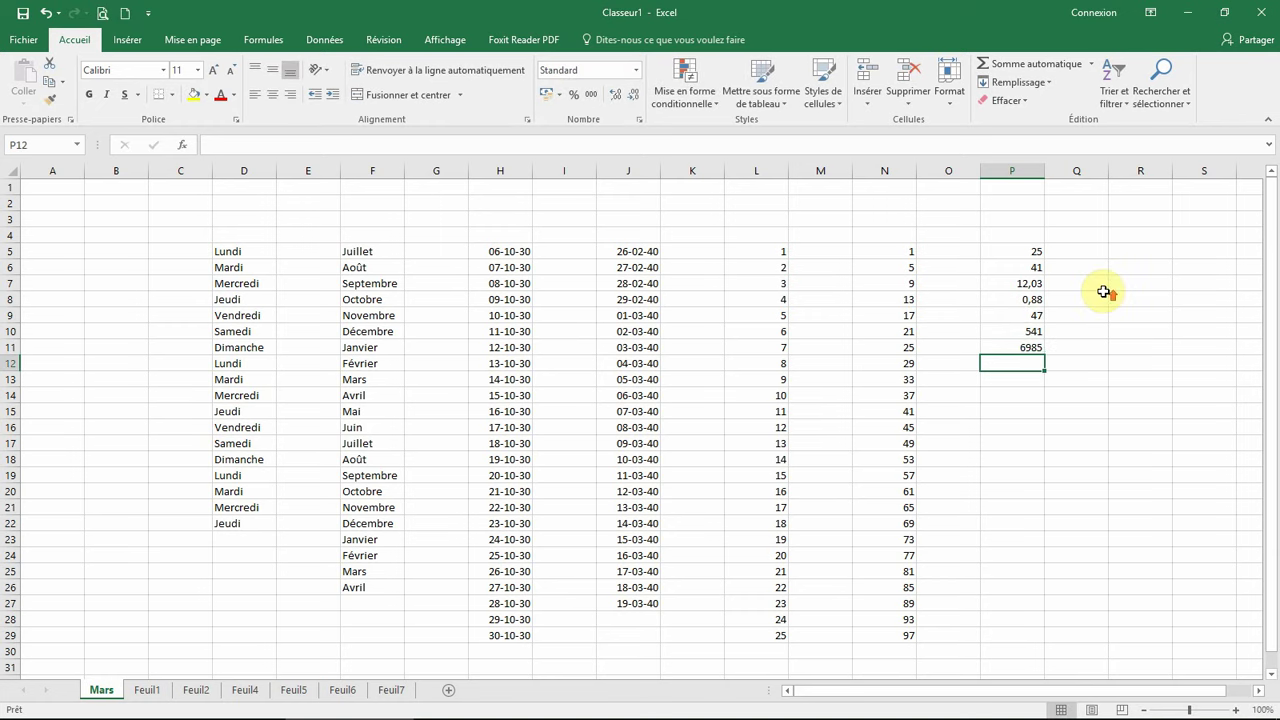
Select the prices in P5:P11 and bring up Format de cellule with Ctrl+1.
scroll(1106, 294, "up", 1, "ctrl")
scroll(1106, 294, "up", 1, "ctrl")
left_click_drag(910, 693, 1006, 693)
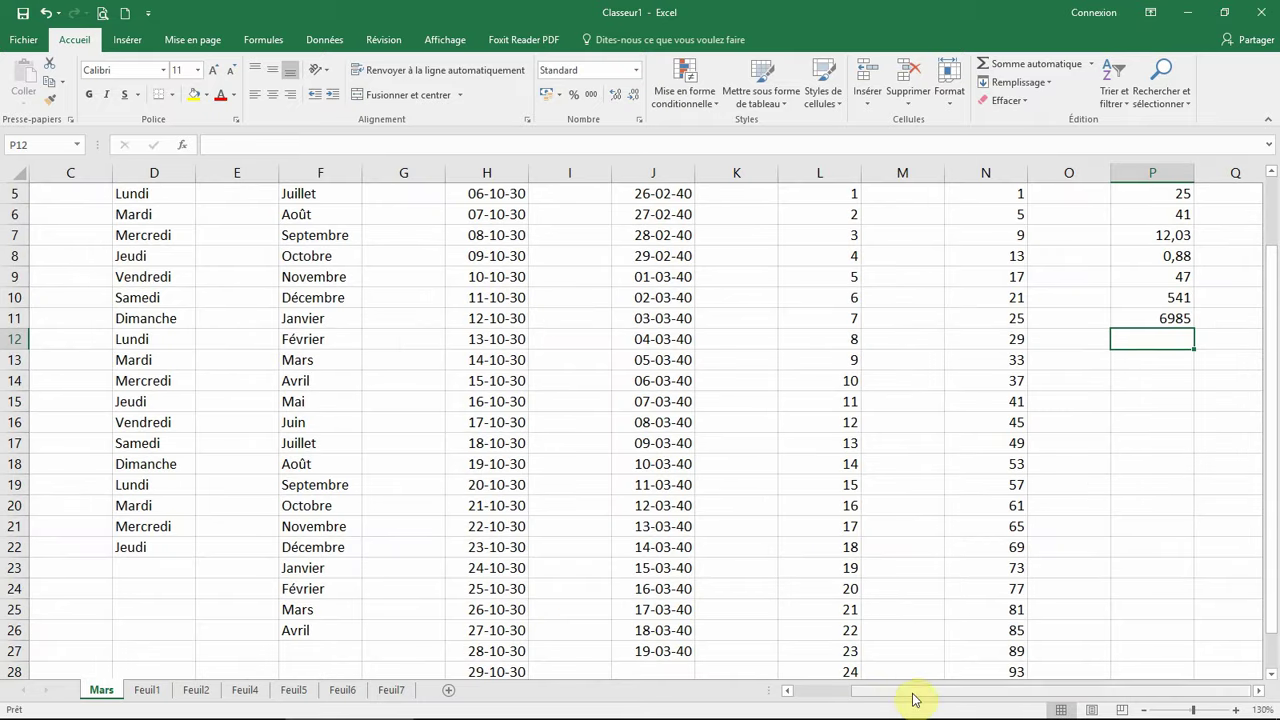
scroll(1118, 530, "up", 2)
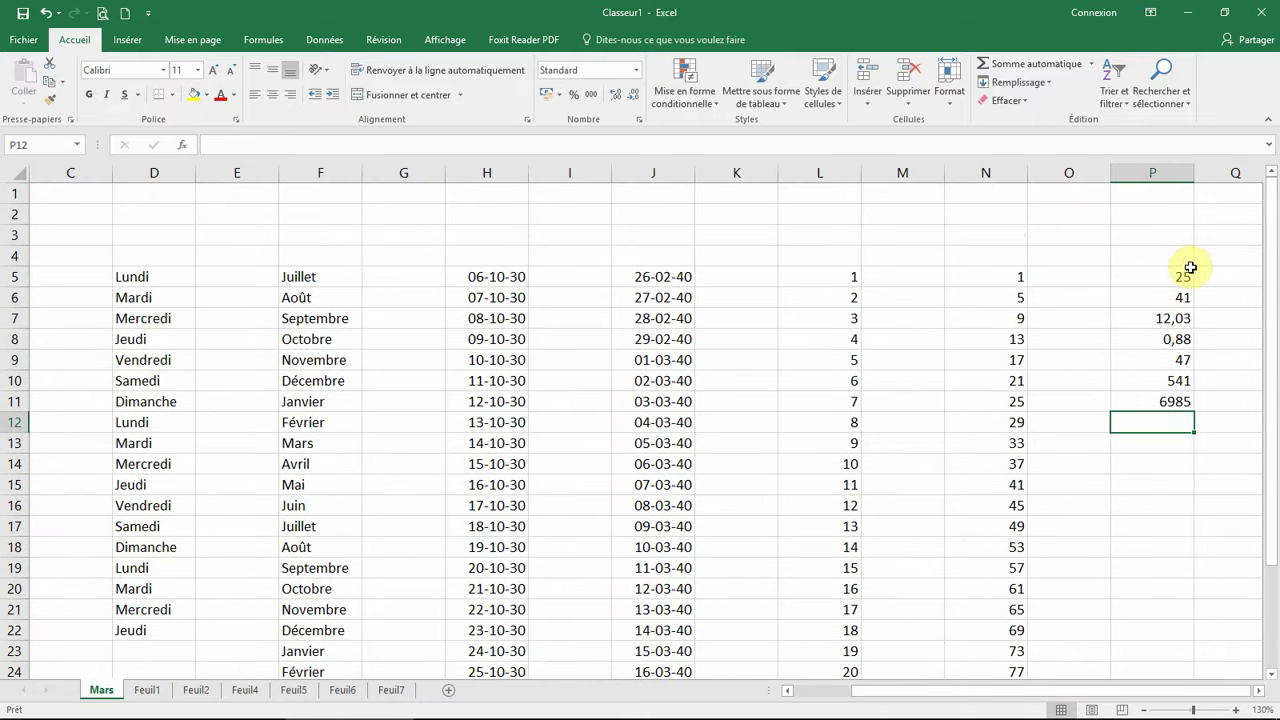
left_click_drag(1166, 274, 1165, 403)
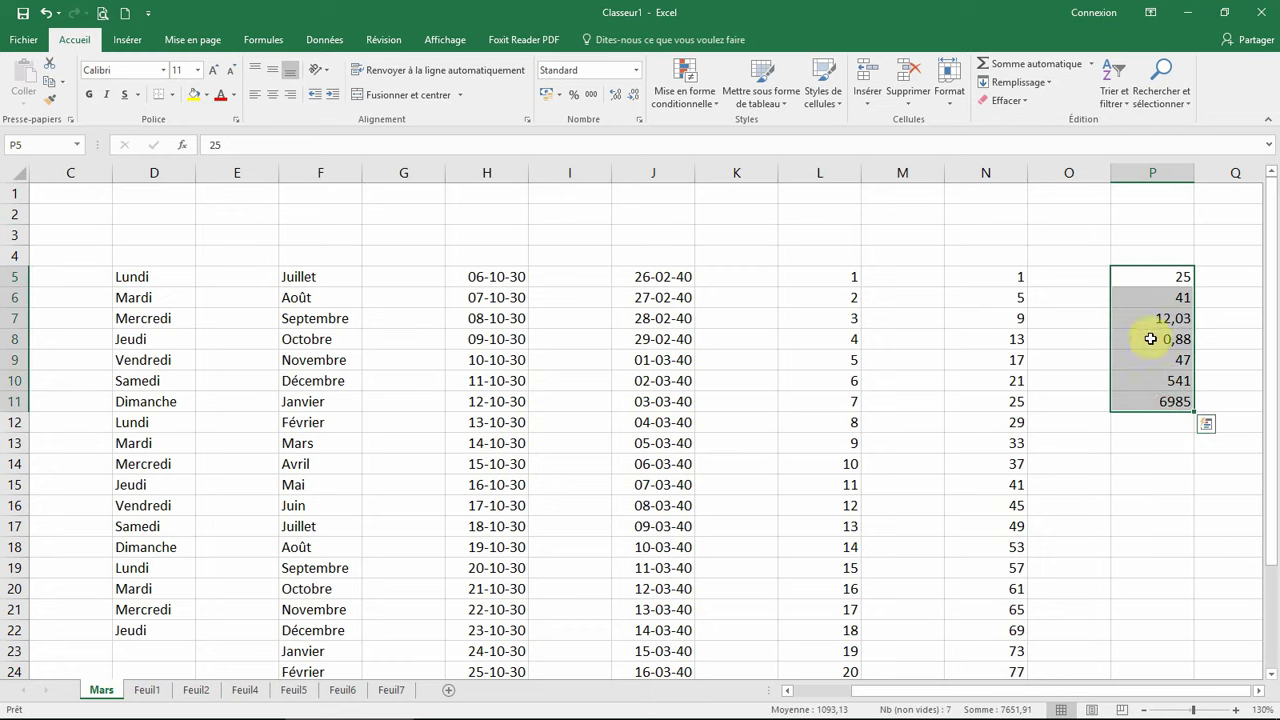
right_click(1143, 328)
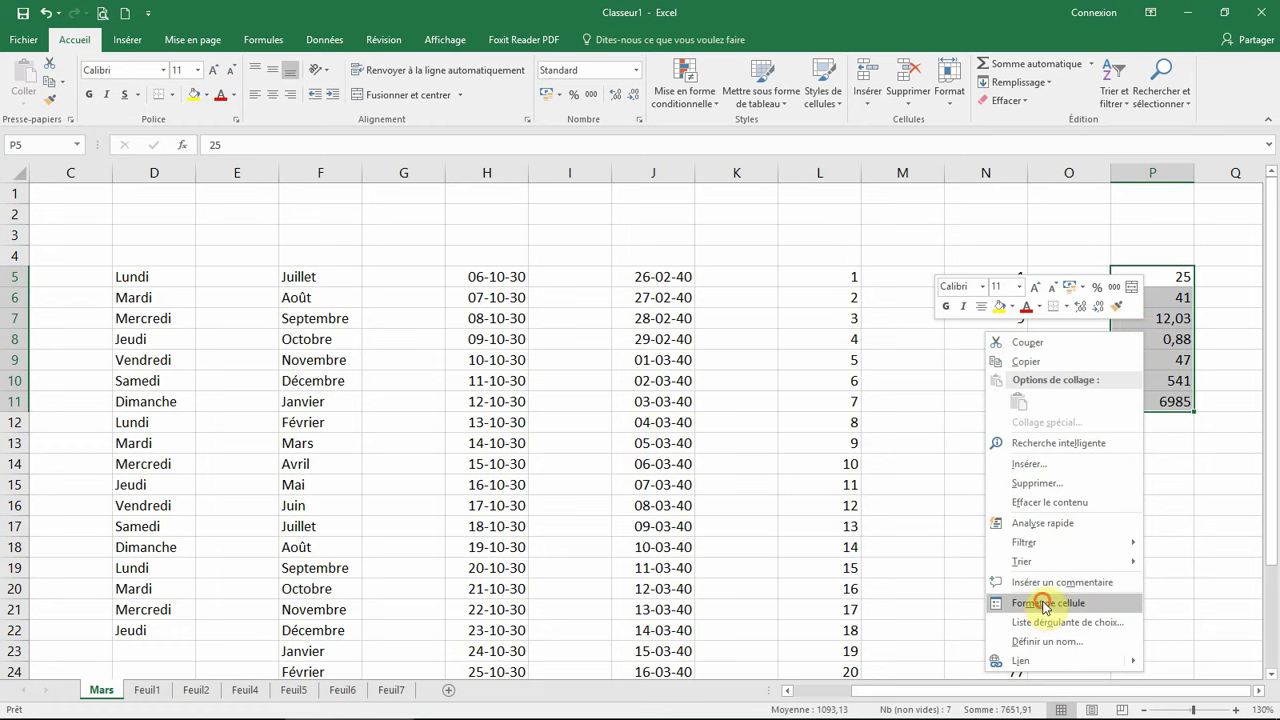
key("Escape")
key("ctrl+1")
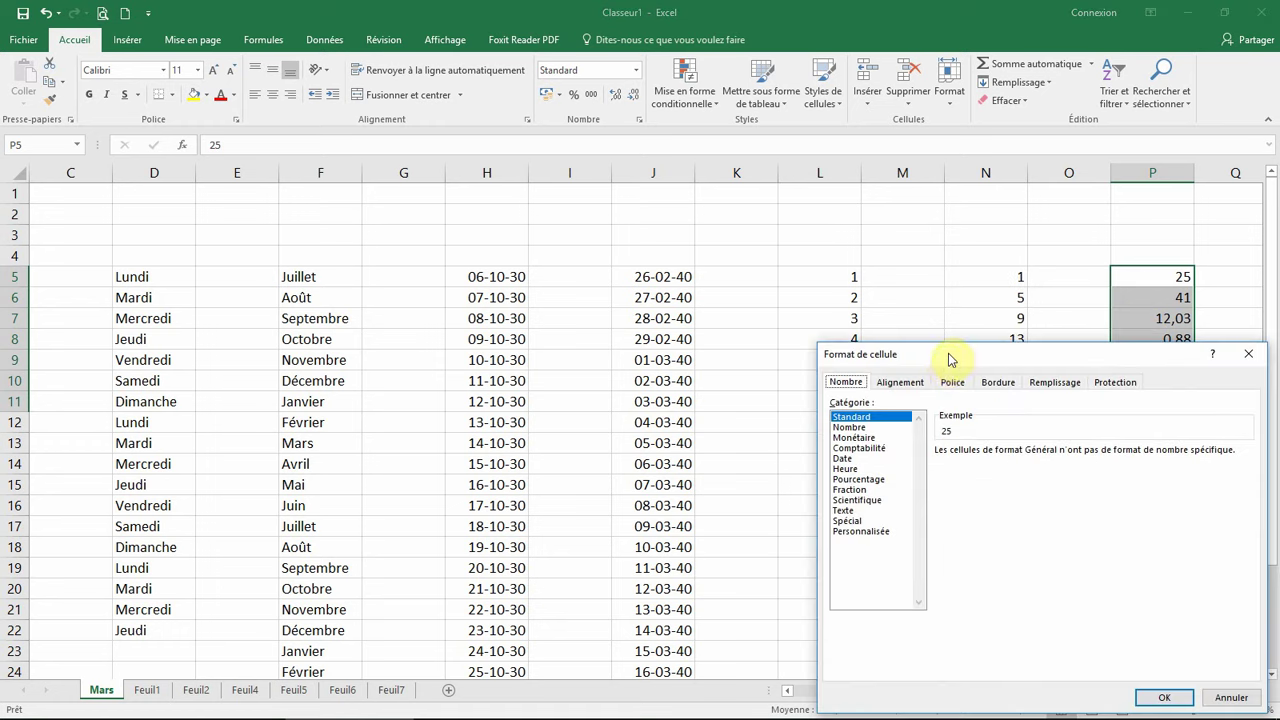
Apply the Monétaire category with 2 decimals and the € Euro (123 €) symbol to P5:P11.
left_click_drag(947, 350, 396, 178)
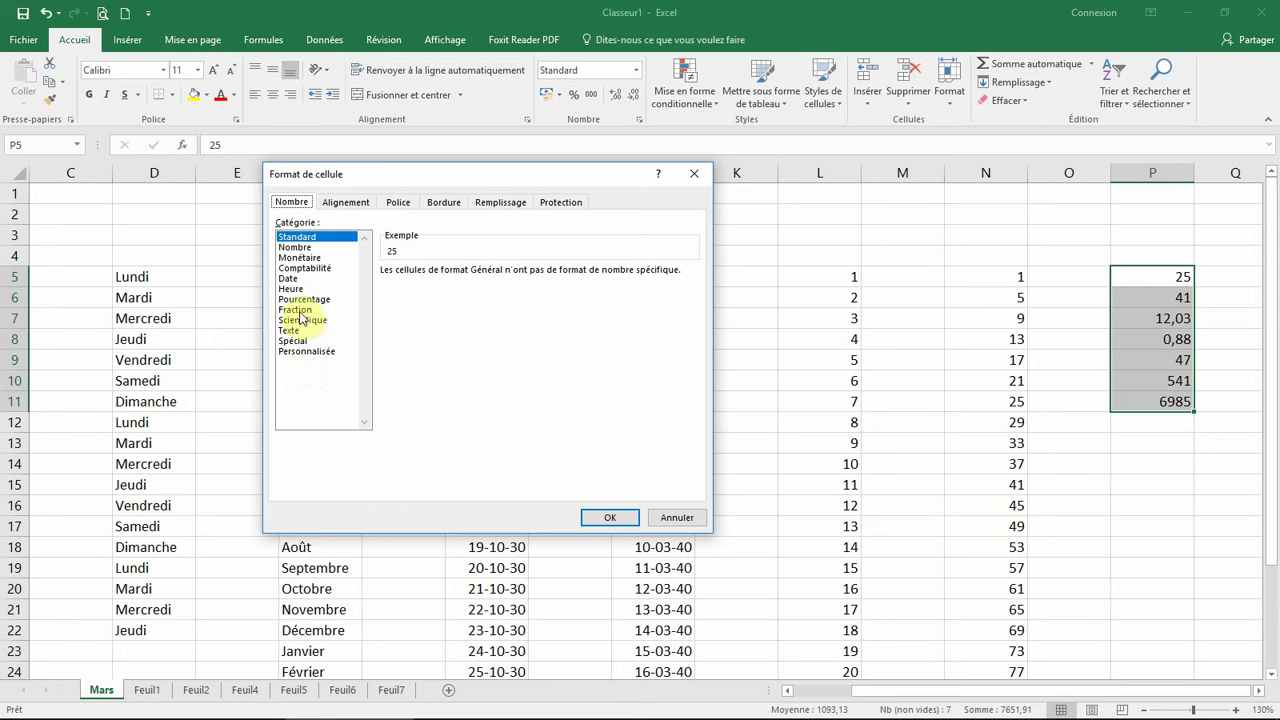
left_click(301, 258)
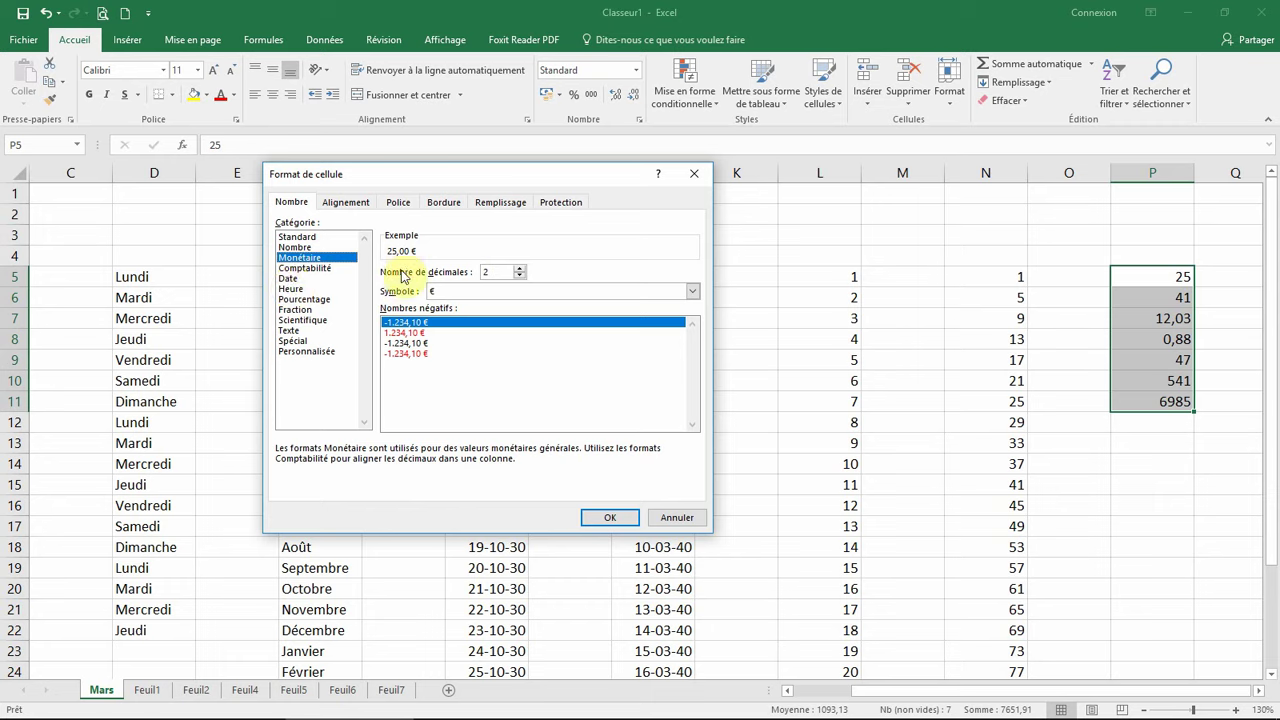
double_click(503, 276)
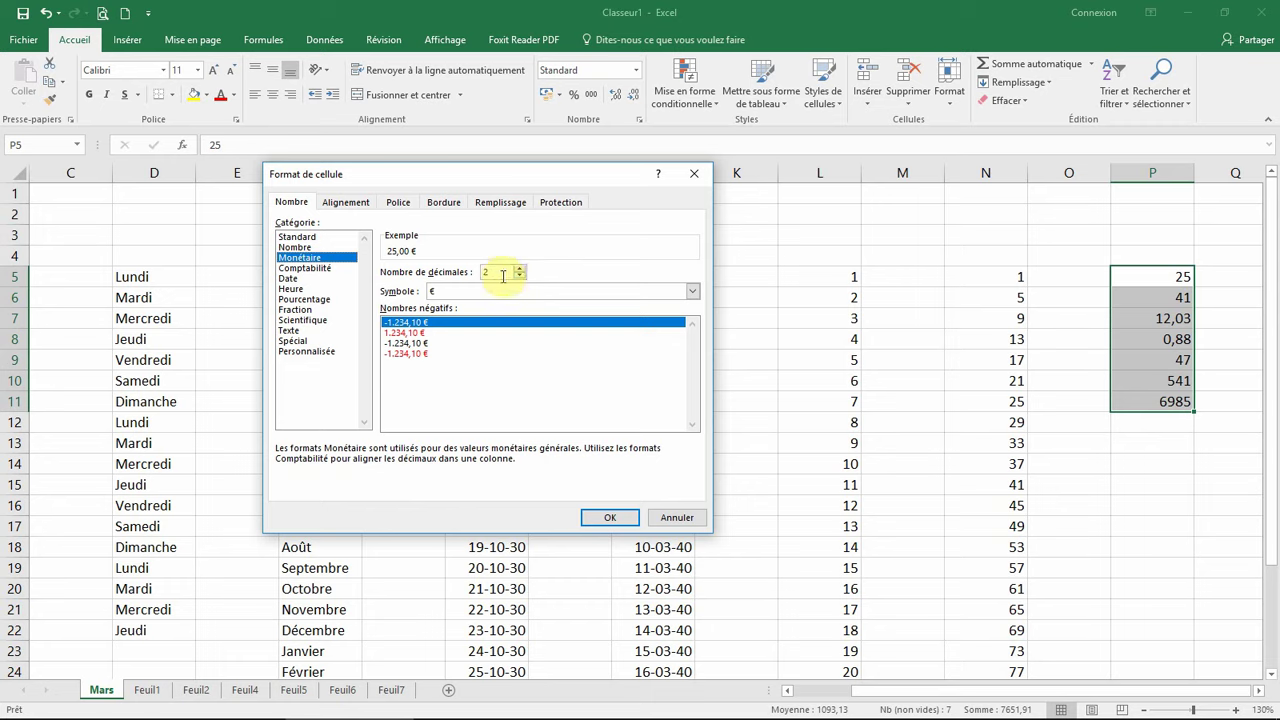
left_click(693, 292)
scroll(652, 370, "down", 2)
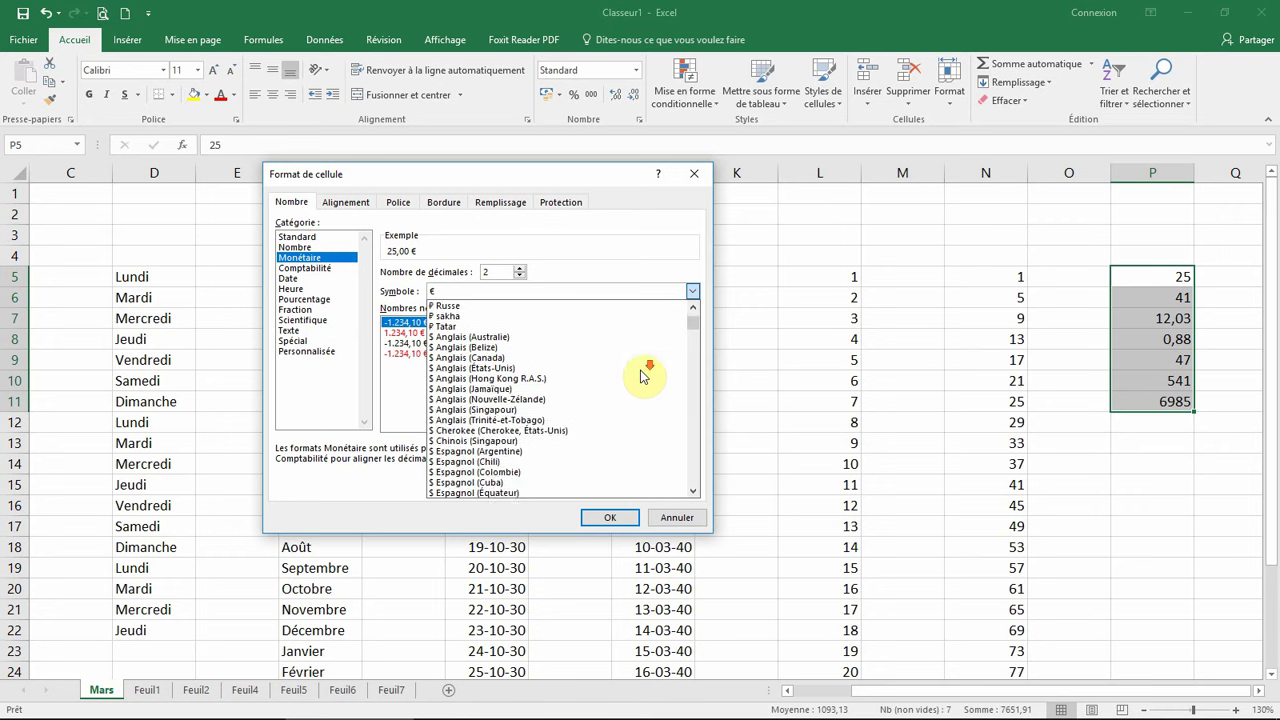
scroll(652, 366, "down", 3)
mouse_move(693, 340)
left_mouse_down()
mouse_move(697, 404)
mouse_move(700, 345)
left_mouse_up()
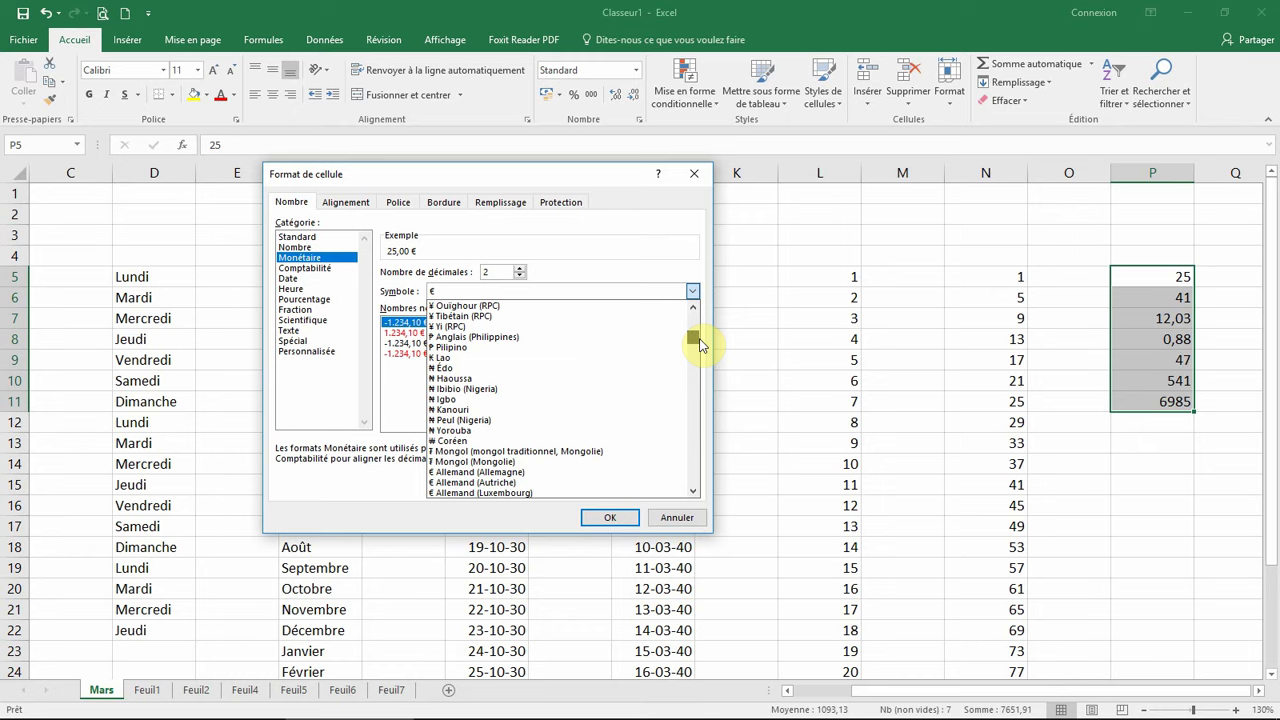
left_click_drag(700, 345, 694, 349)
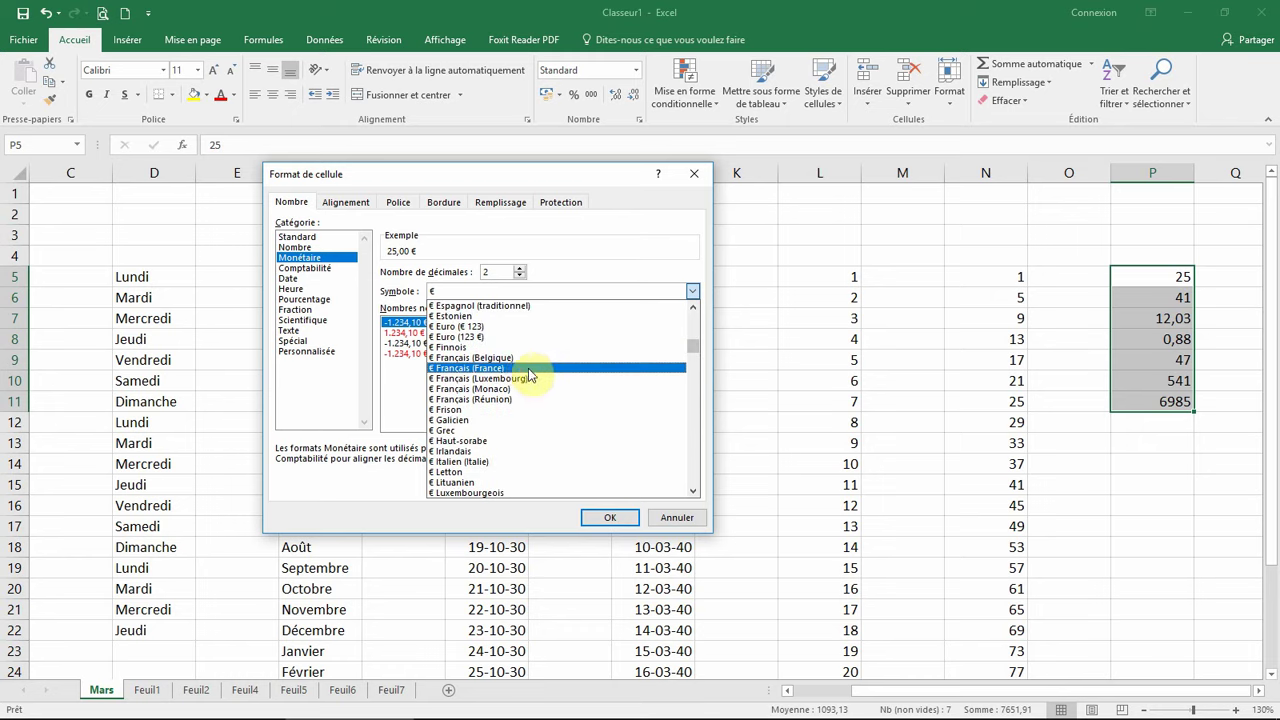
left_click(488, 337)
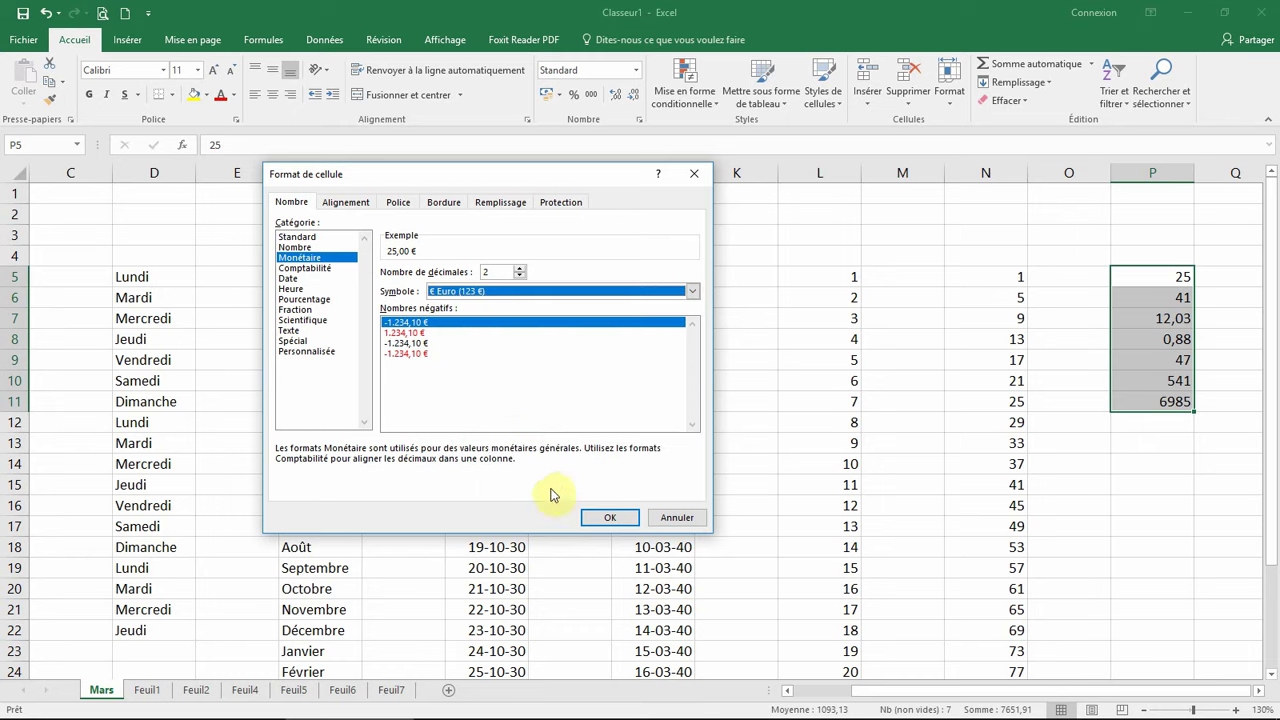
left_click(609, 517)
left_click(1166, 463)
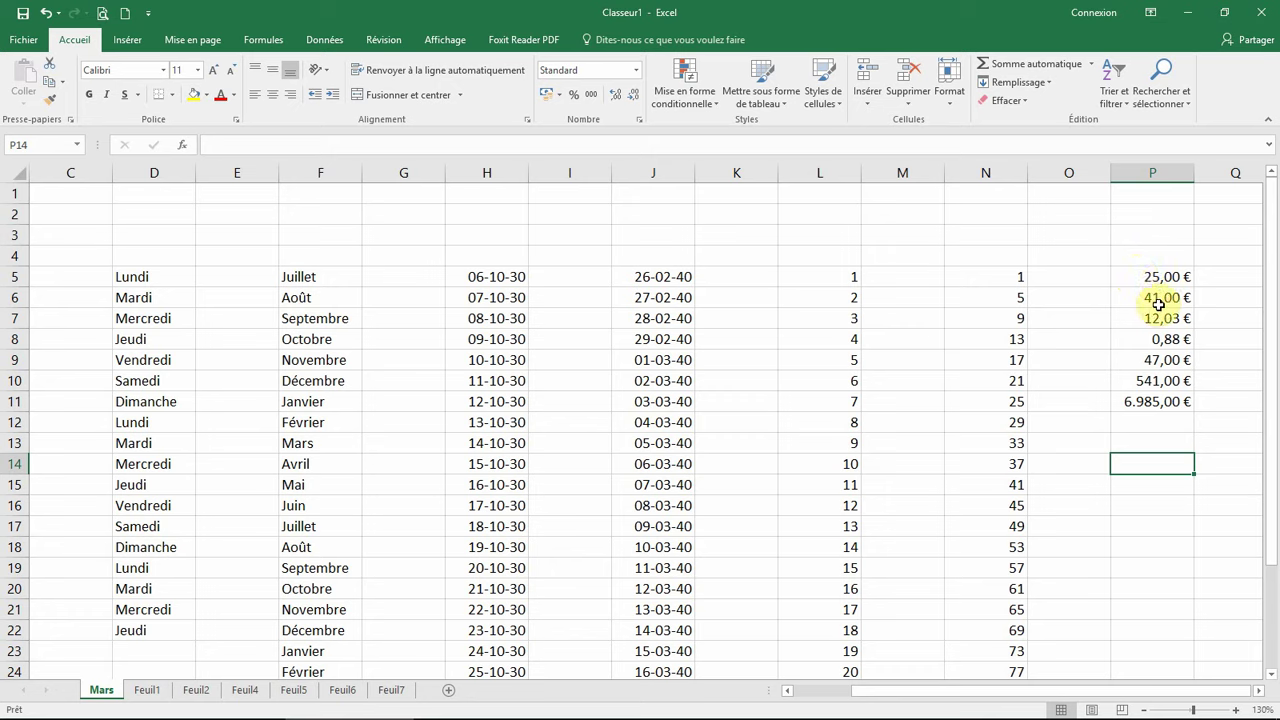
left_click_drag(1164, 277, 1157, 396)
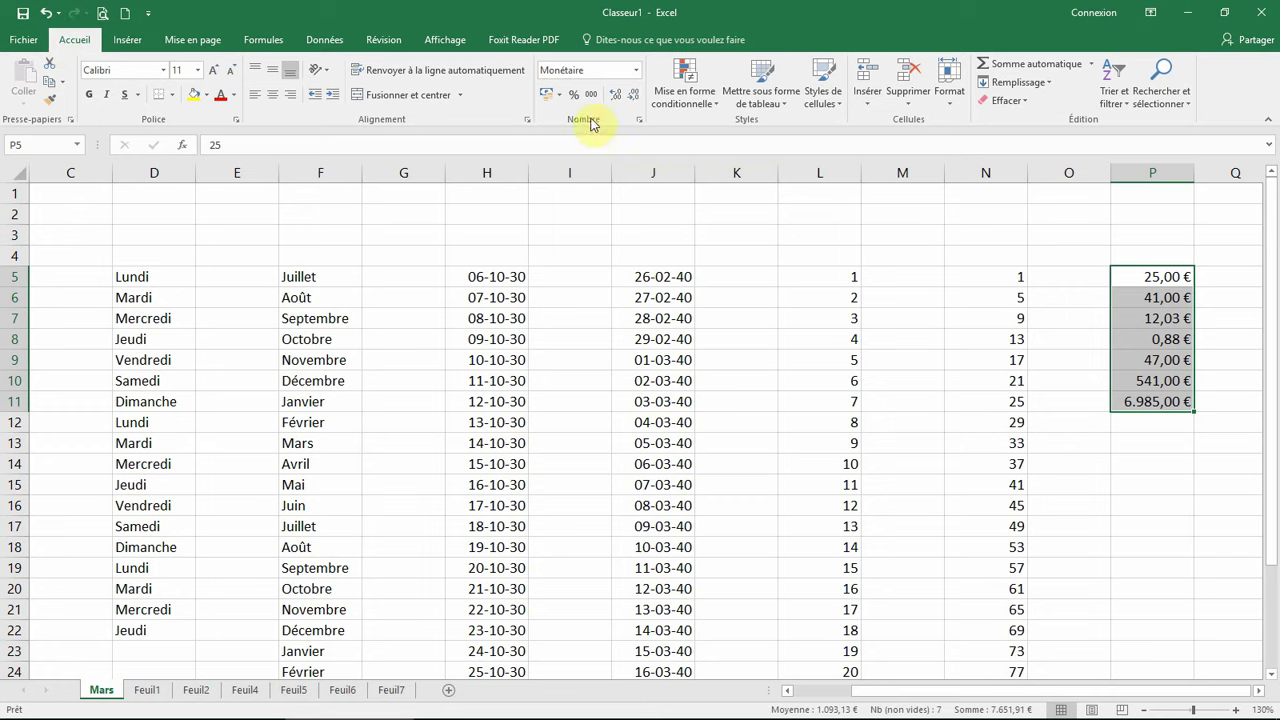
left_click(634, 72)
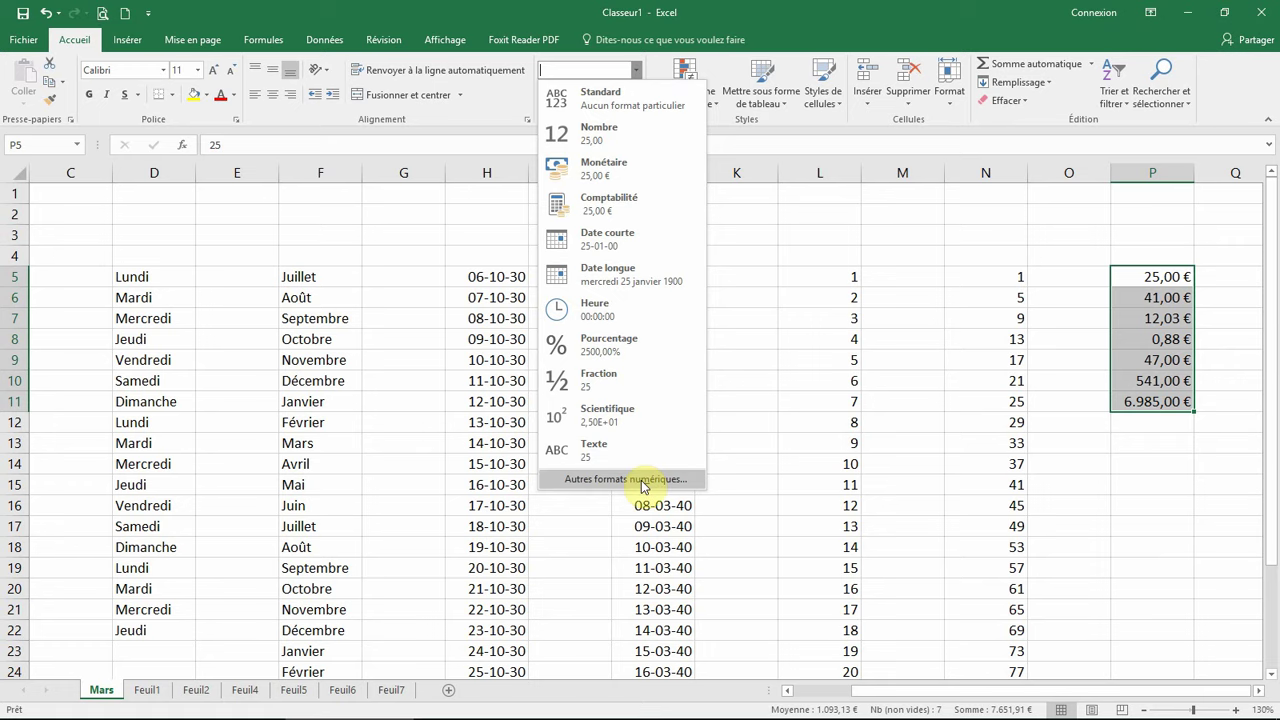
left_click(1145, 342)
right_click(1145, 342)
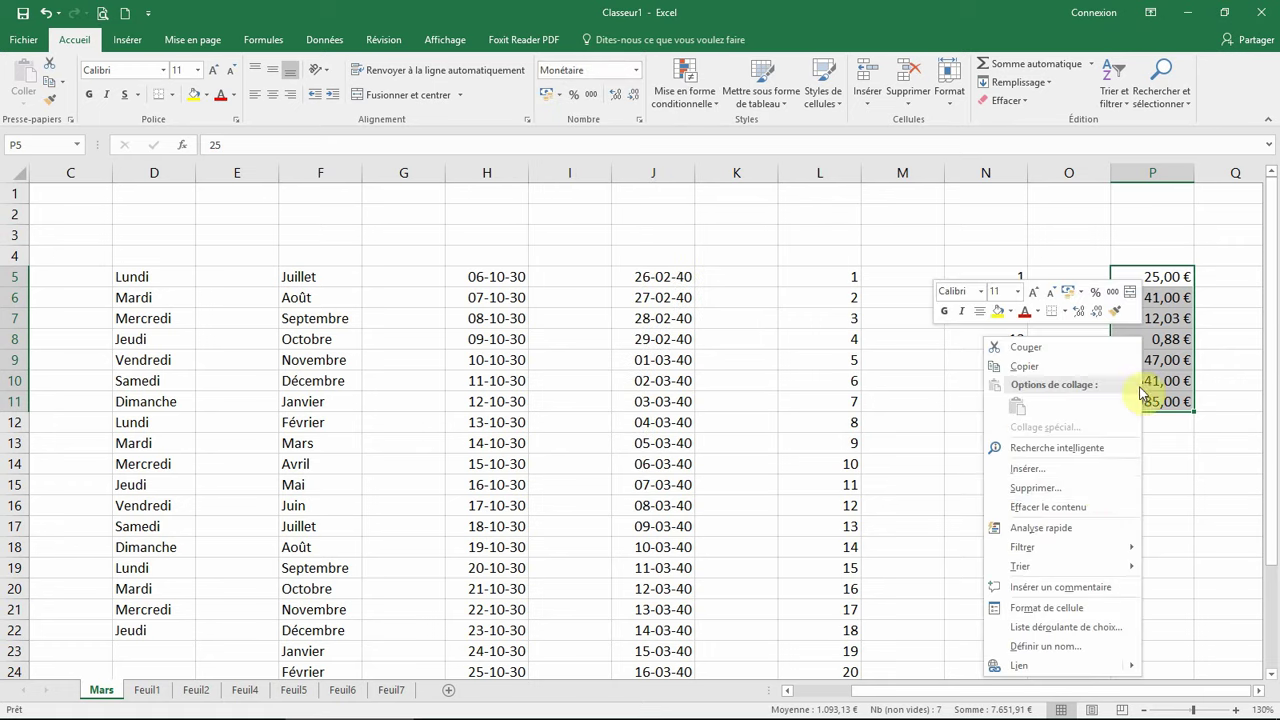
left_click(1068, 608)
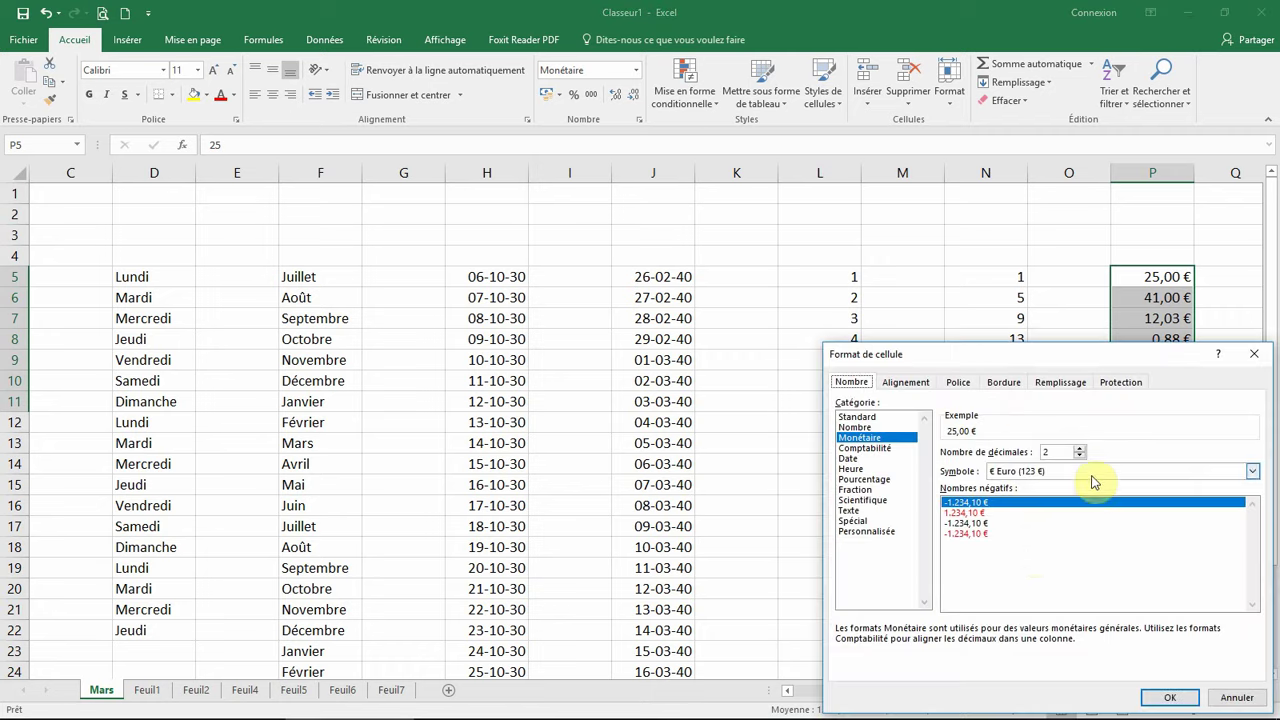
left_click(1254, 354)
left_click(737, 242)
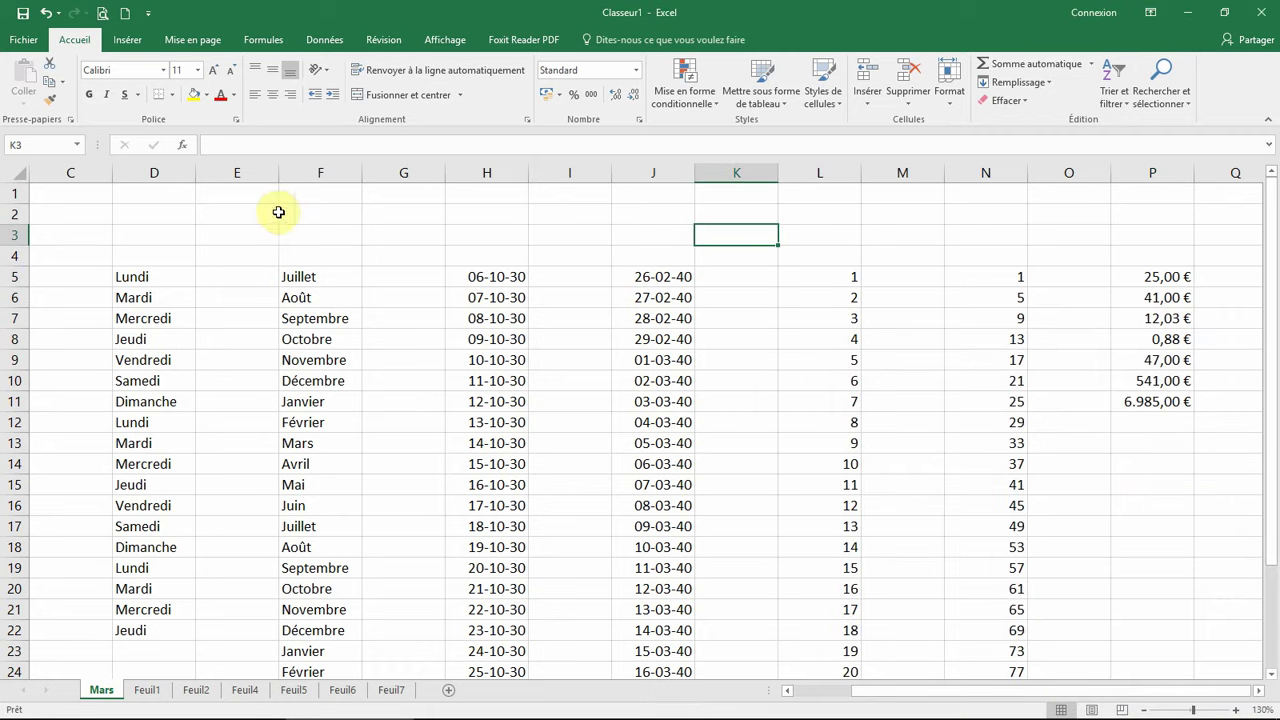